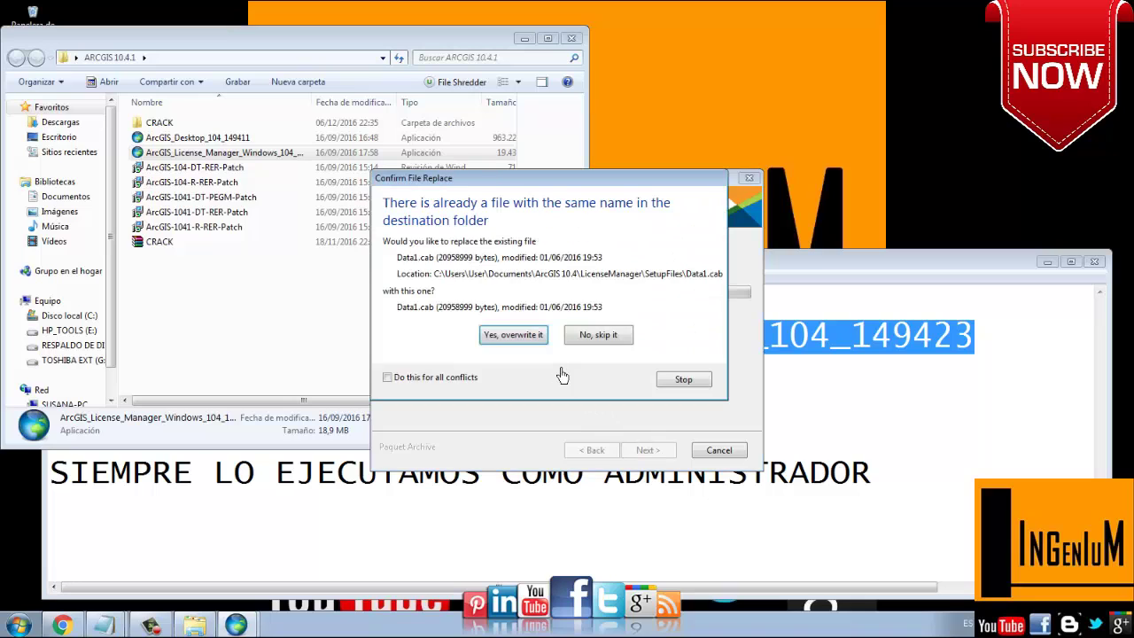
# Extract the License Manager files, overwriting all conflicting ones, and launch the setup program.
pyautogui.click(455, 379)
pyautogui.click(501, 339)
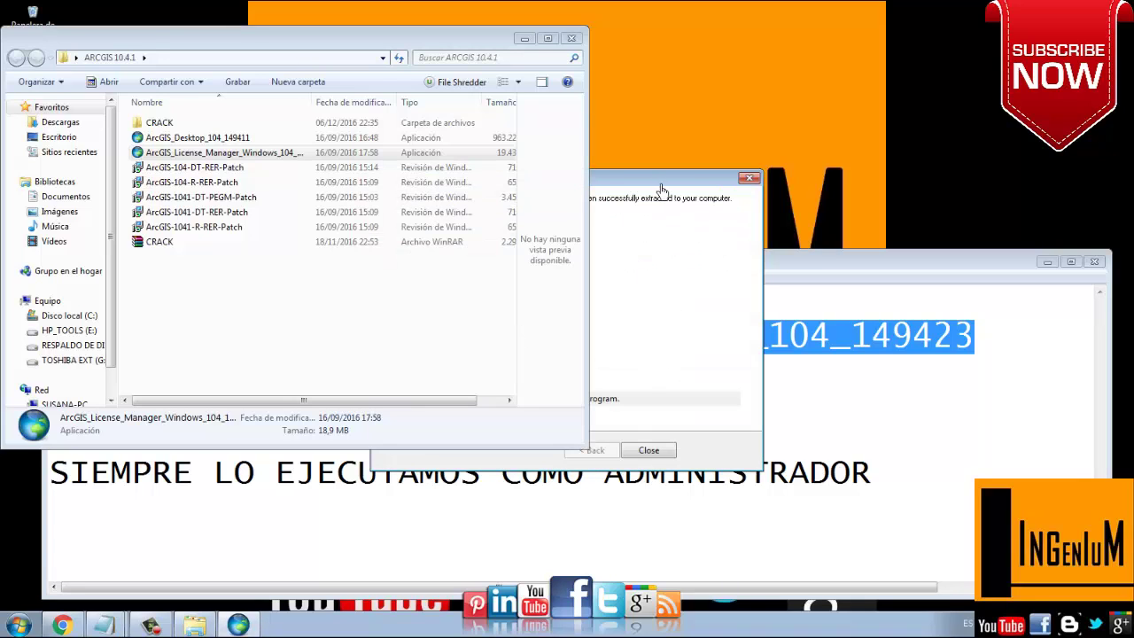
pyautogui.moveTo(661, 184); pyautogui.dragTo(924, 29)
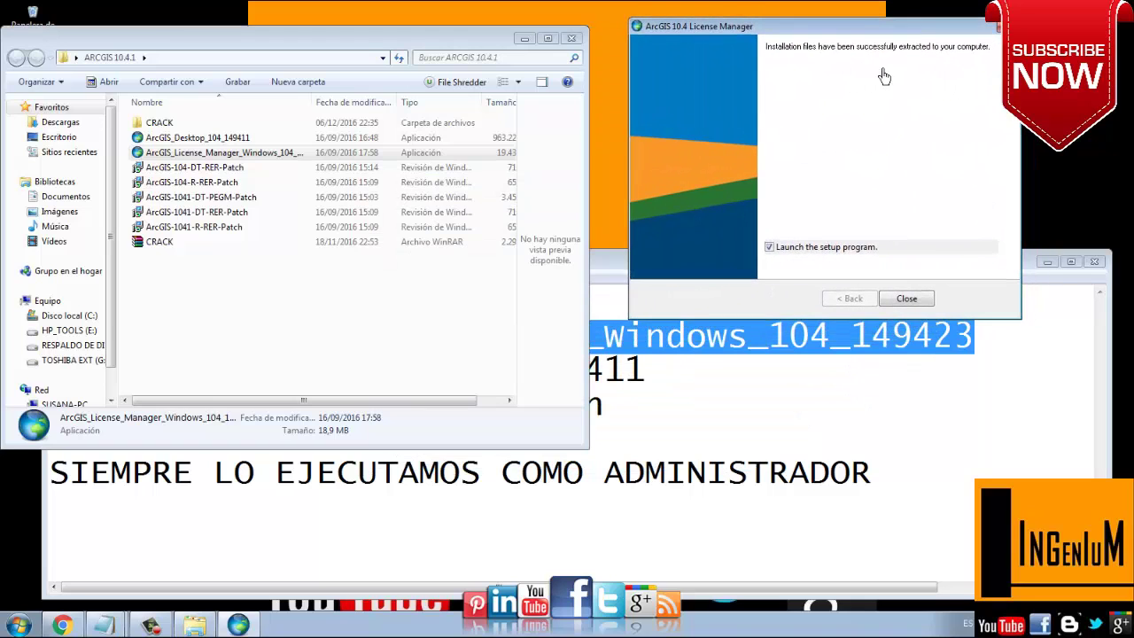
pyautogui.click(904, 300)
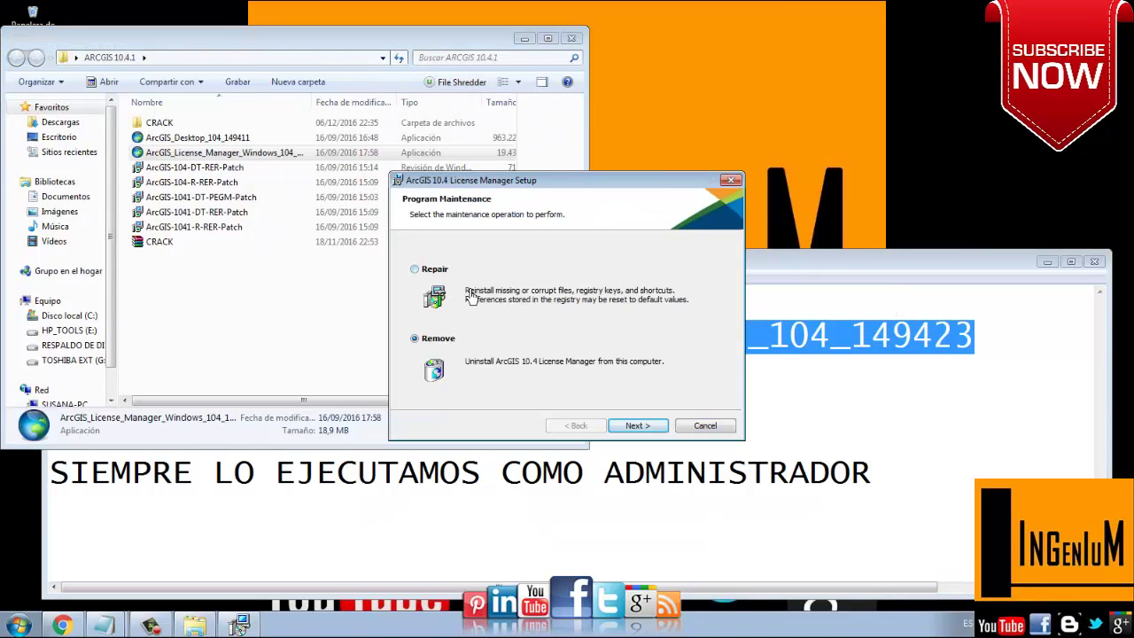
# Repair the ArcGIS 10.4 License Manager installation and finish its setup.
pyautogui.click(435, 271)
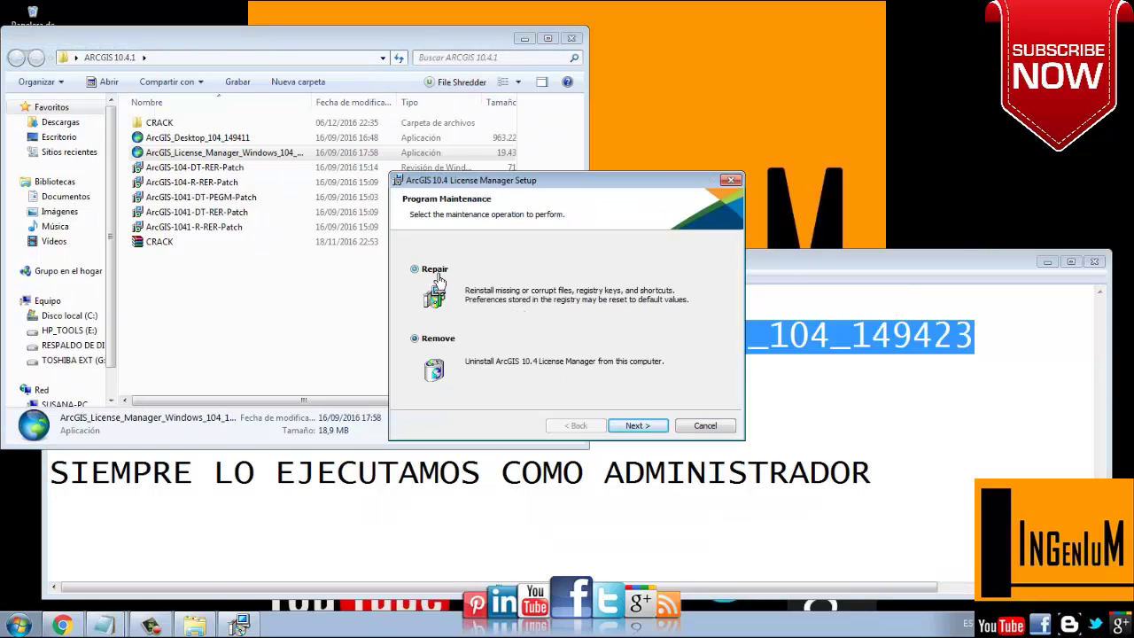
pyautogui.click(649, 430)
pyautogui.click(648, 428)
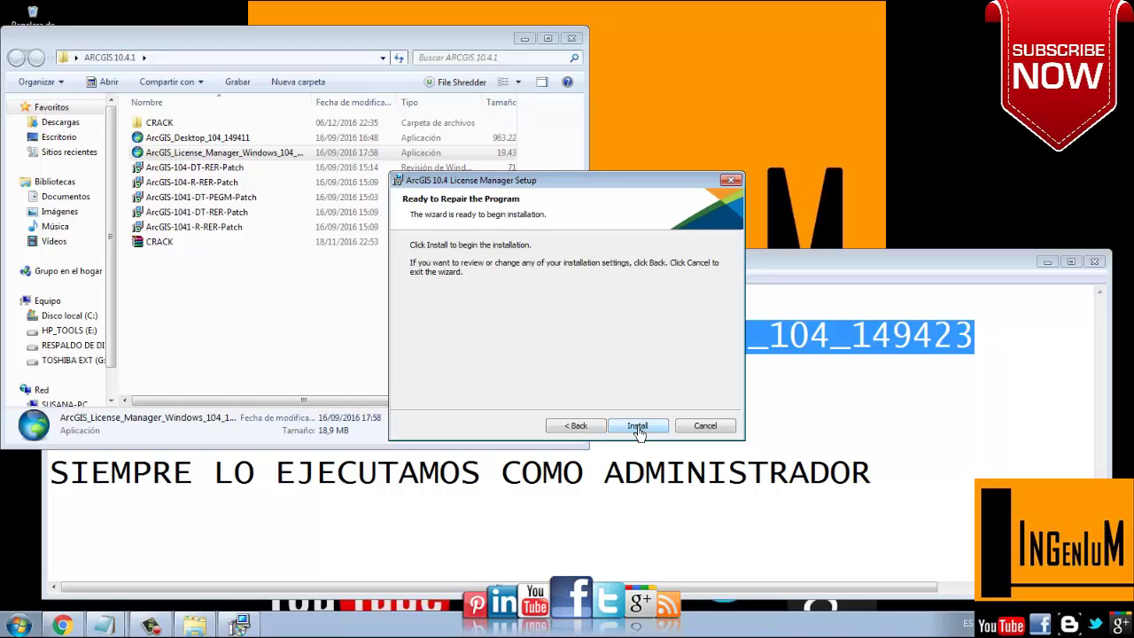
pyautogui.click(638, 426)
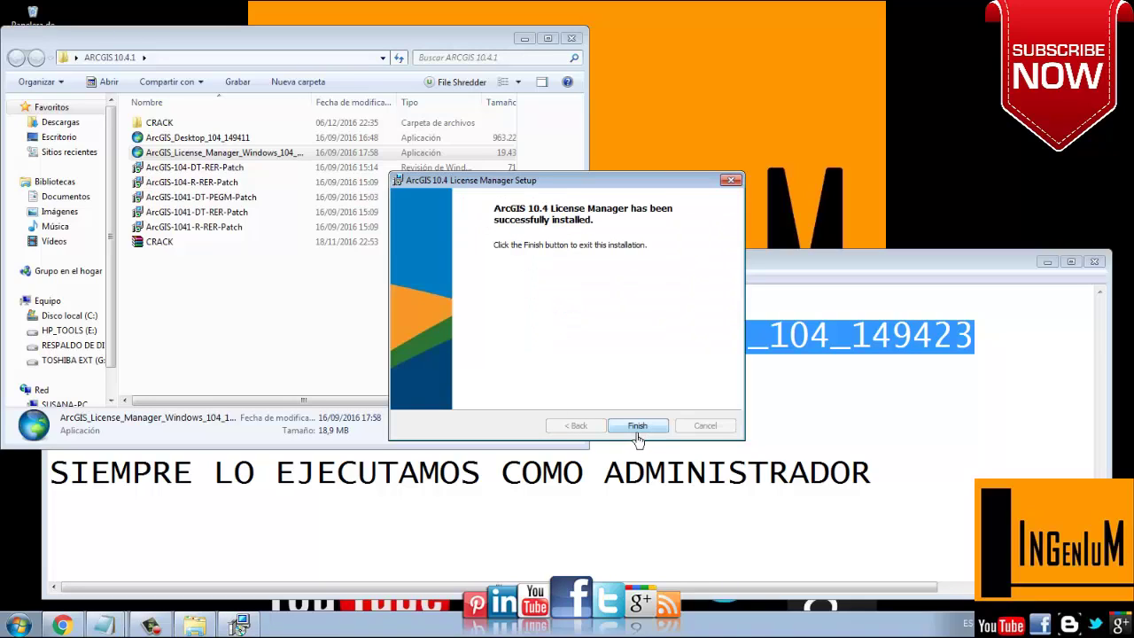
pyautogui.click(637, 427)
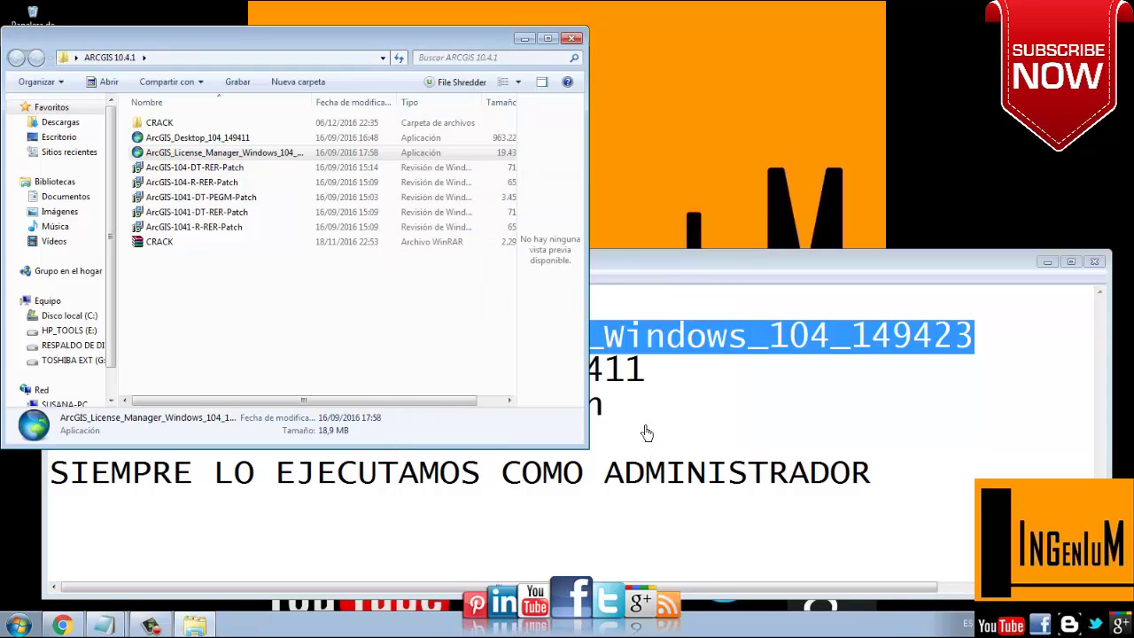
# Highlight line 2 of the installation-order note and run ArcGIS_Desktop_104_149411 as administrator.
pyautogui.click(696, 413)
pyautogui.moveTo(647, 369); pyautogui.dragTo(53, 375)
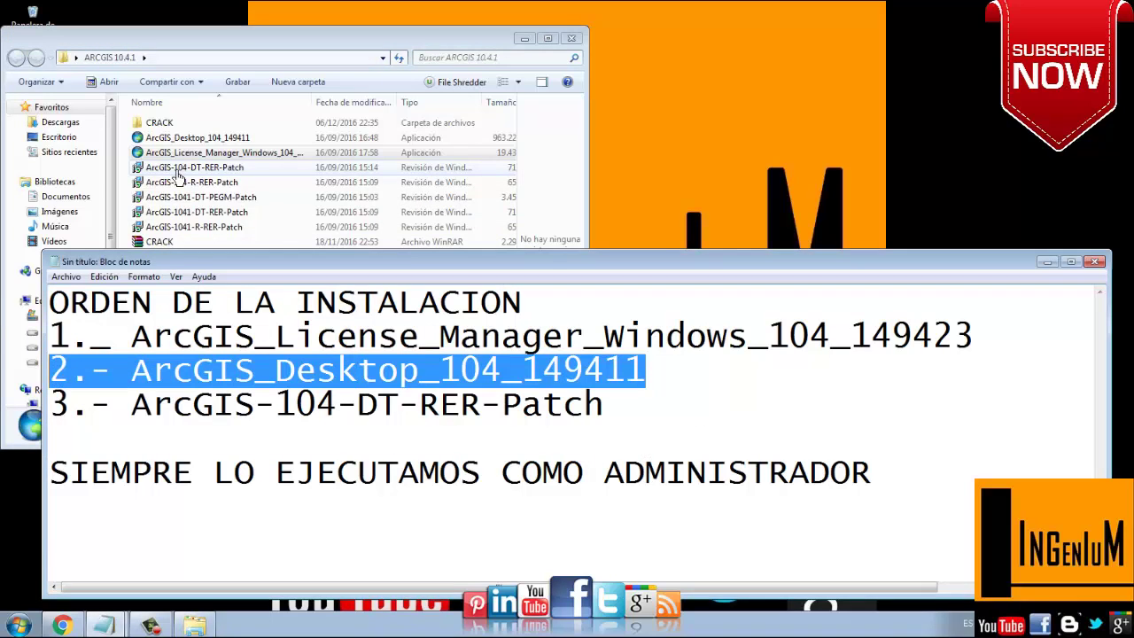
pyautogui.click(197, 140)
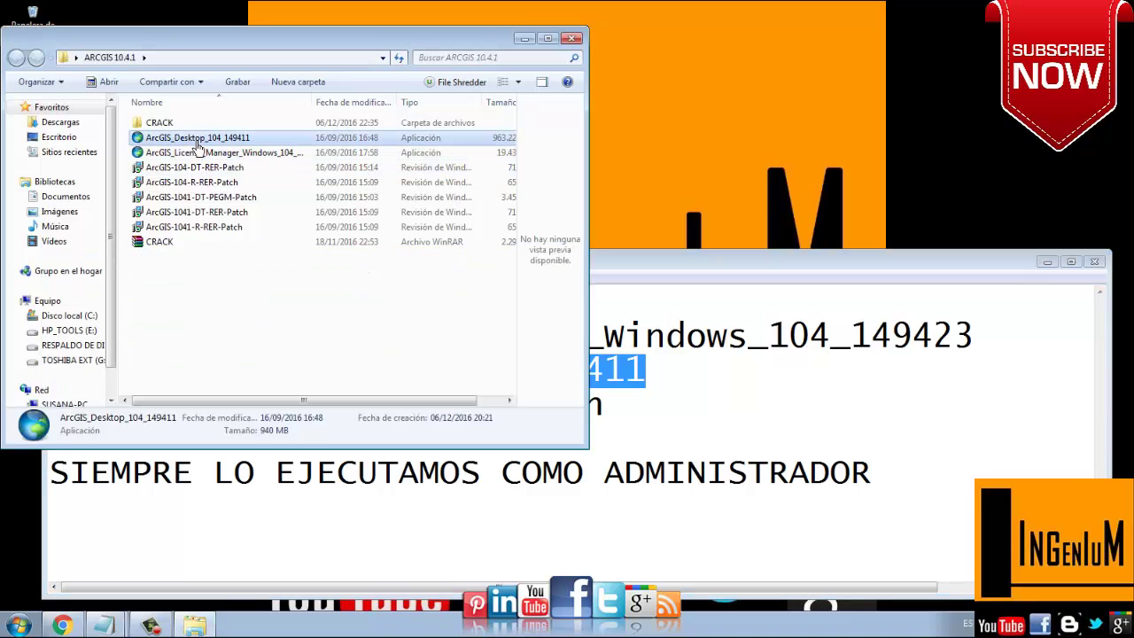
pyautogui.rightClick(199, 139)
pyautogui.click(232, 181)
pyautogui.moveTo(618, 267); pyautogui.dragTo(613, 281)
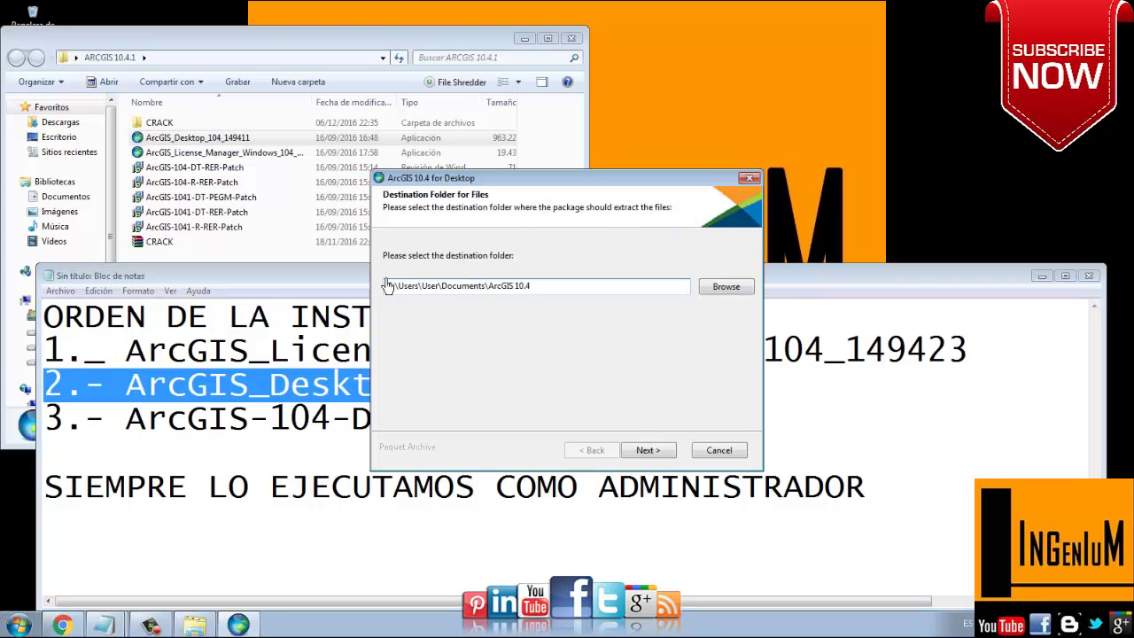
# Extract the Desktop files to the ArcGIS 10.4 documents folder, overwriting all conflicts, and complete the ArcGIS 10.4 for Desktop setup.
pyautogui.click(653, 450)
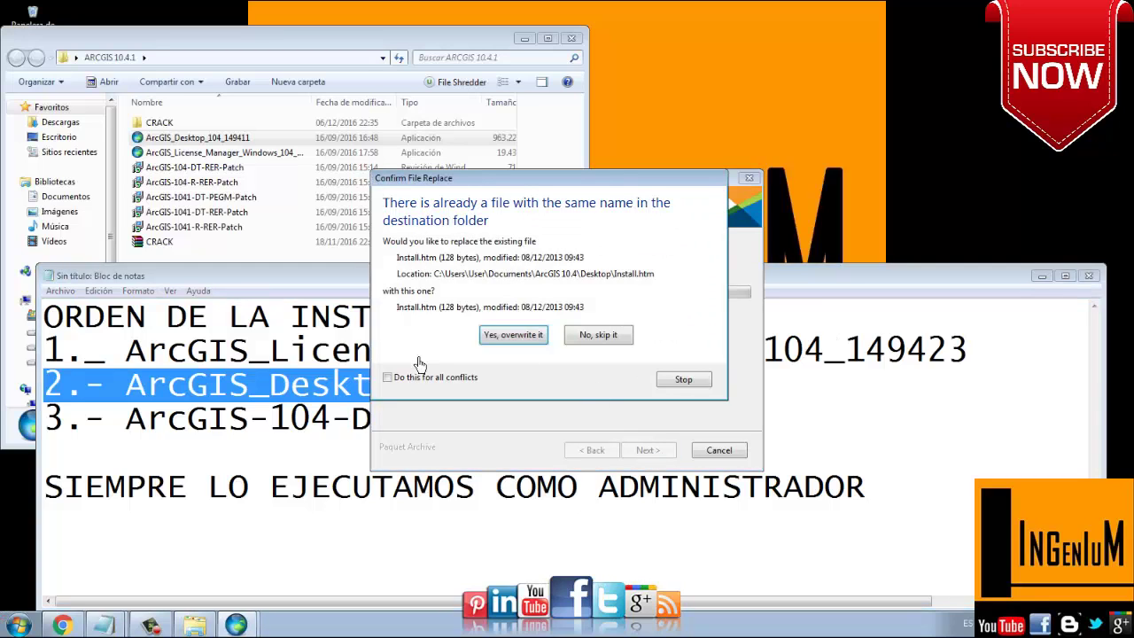
pyautogui.click(417, 379)
pyautogui.click(514, 335)
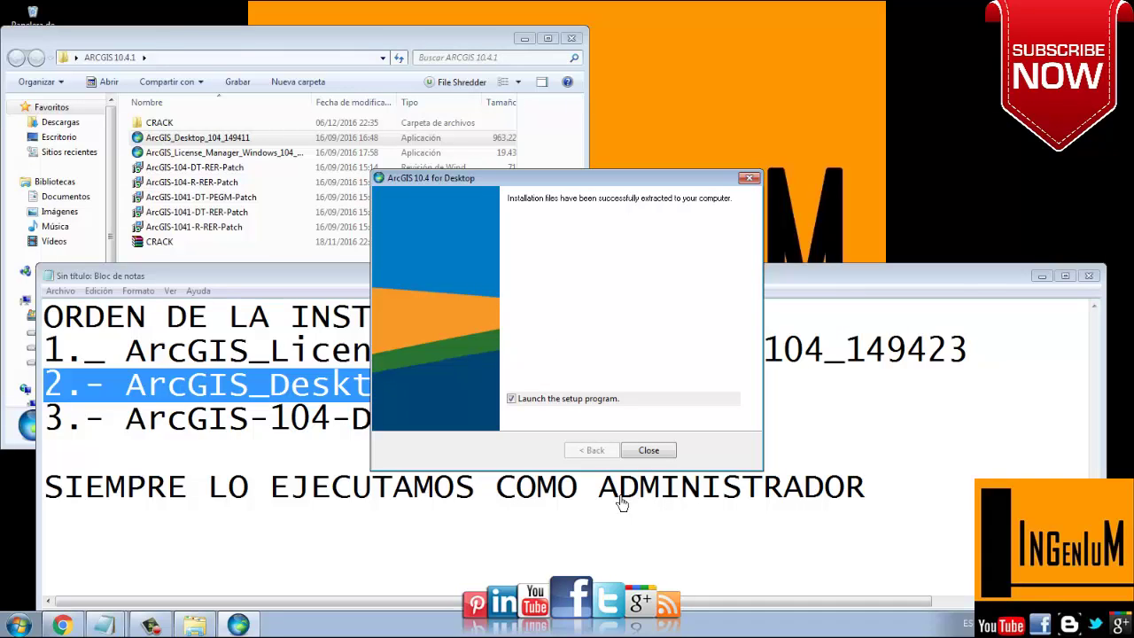
pyautogui.click(652, 449)
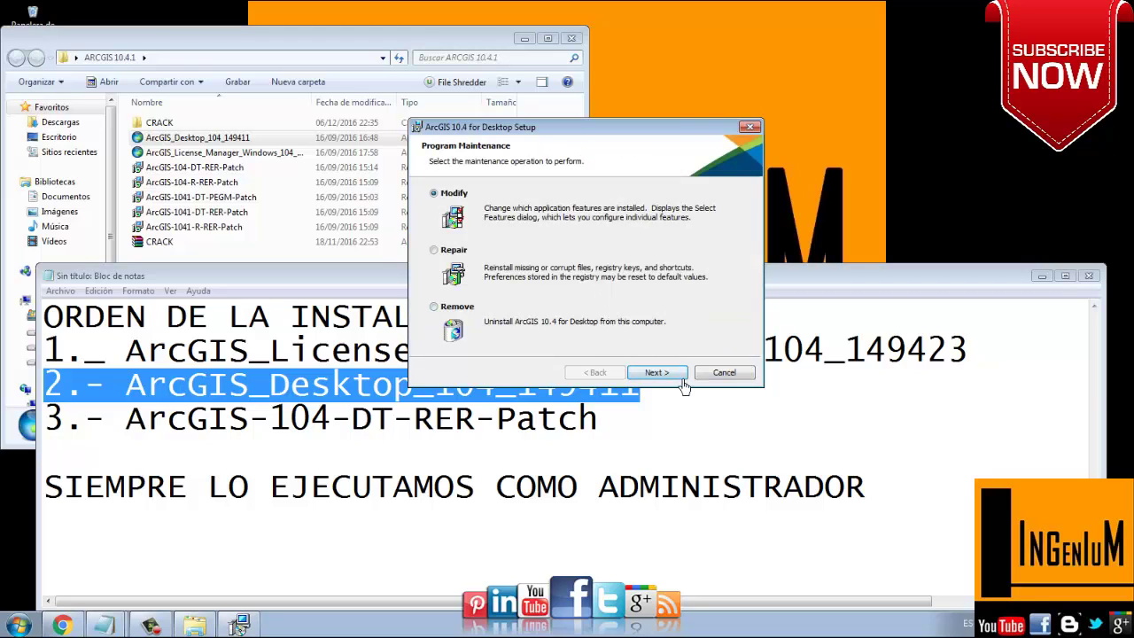
pyautogui.click(652, 373)
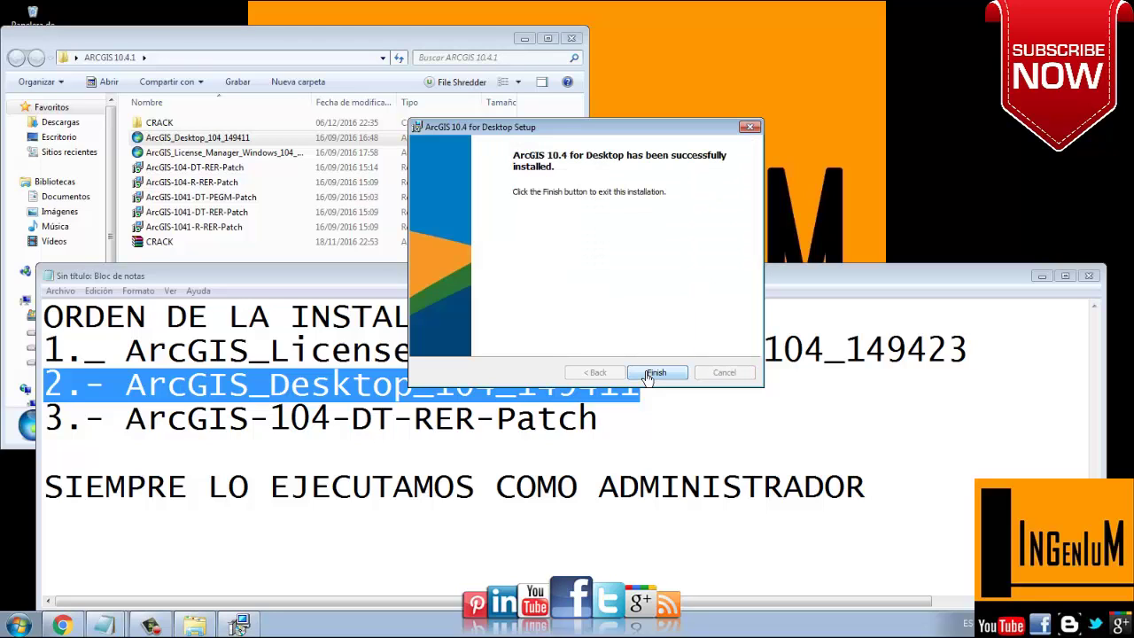
pyautogui.click(656, 373)
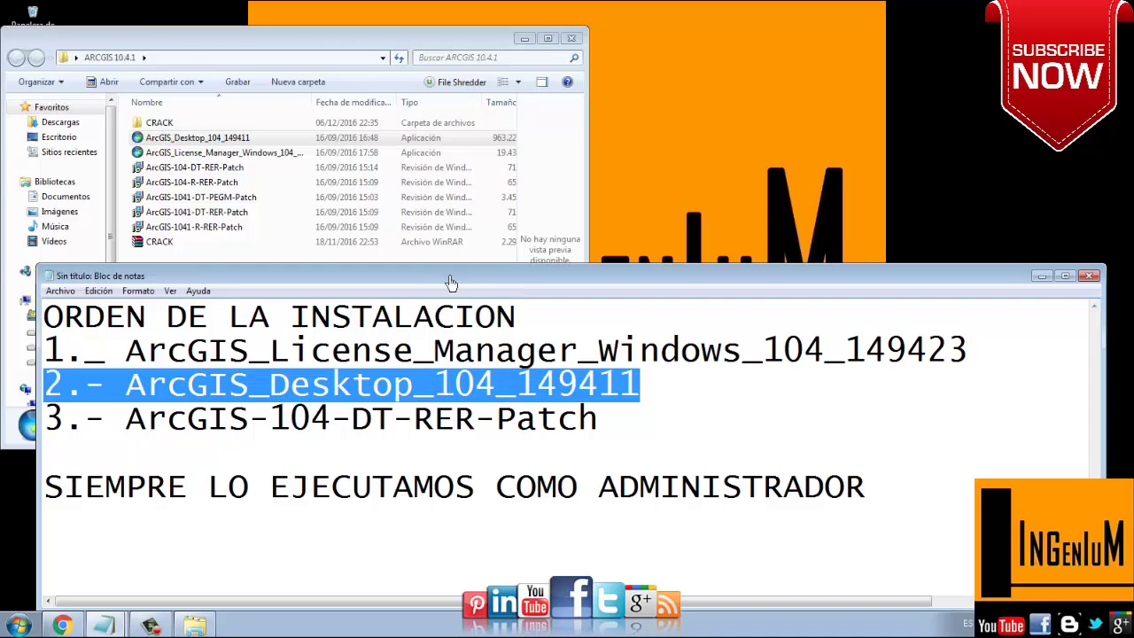
# Start the ArcGIS-104-DT-RER-Patch update for ArcGIS 10.4 for Desktop and highlight line 3 of the installation-order note.
pyautogui.doubleClick(207, 171)
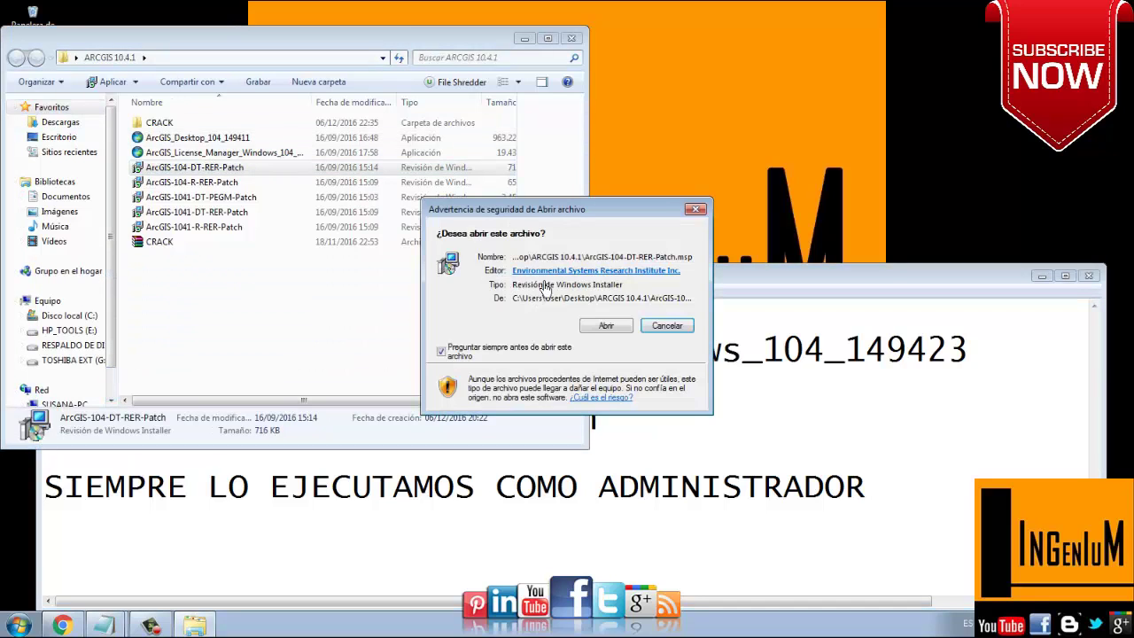
pyautogui.click(618, 330)
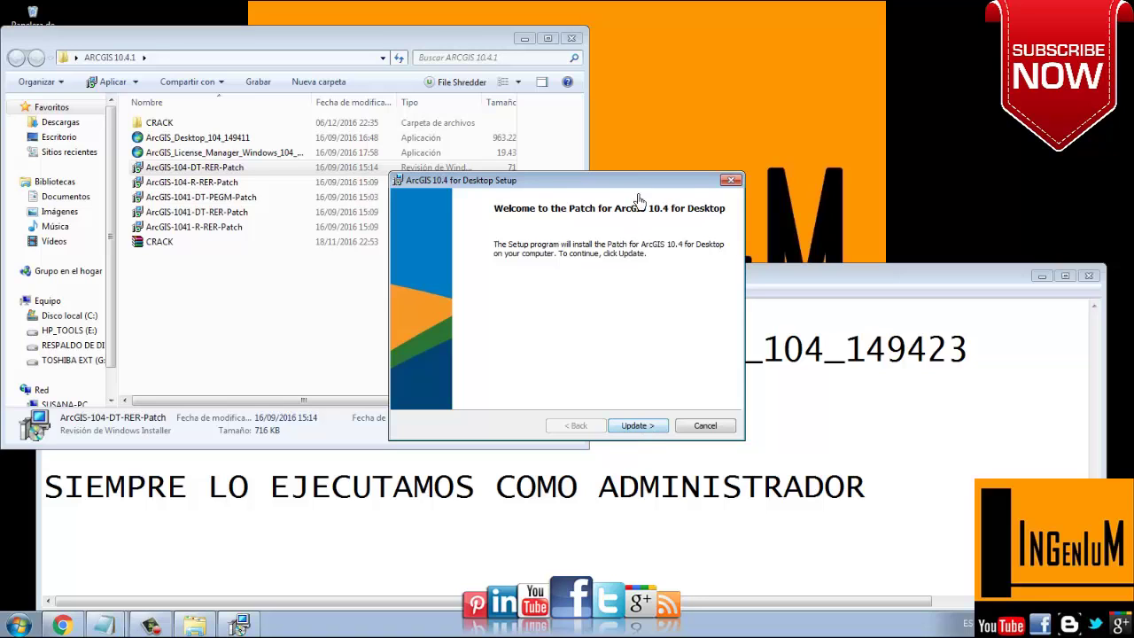
pyautogui.moveTo(636, 184); pyautogui.dragTo(866, 40)
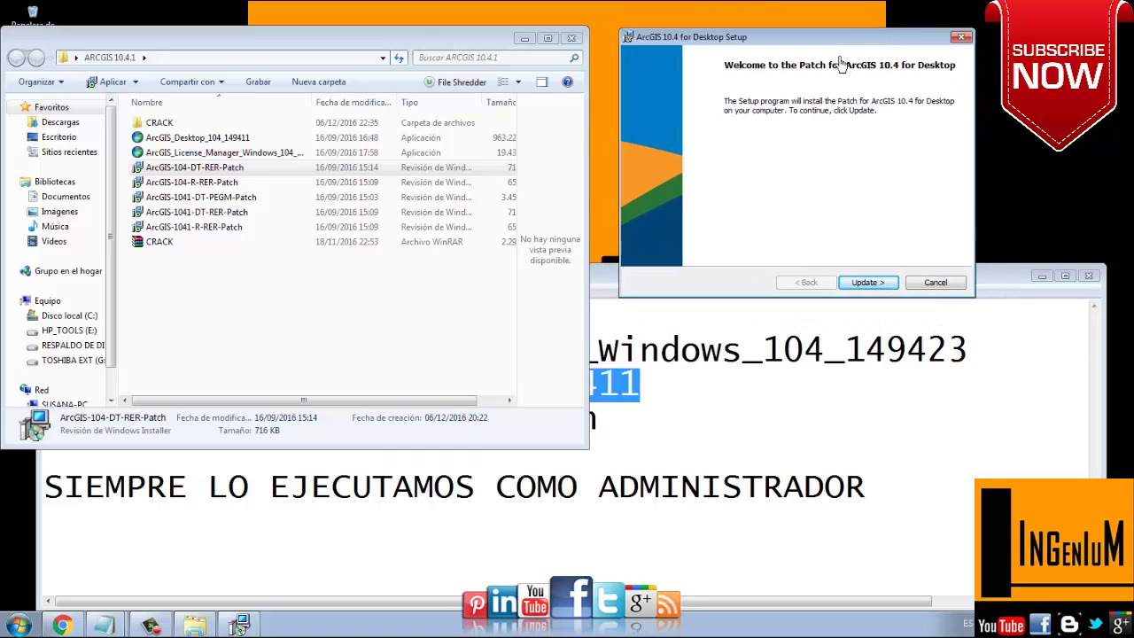
pyautogui.click(871, 283)
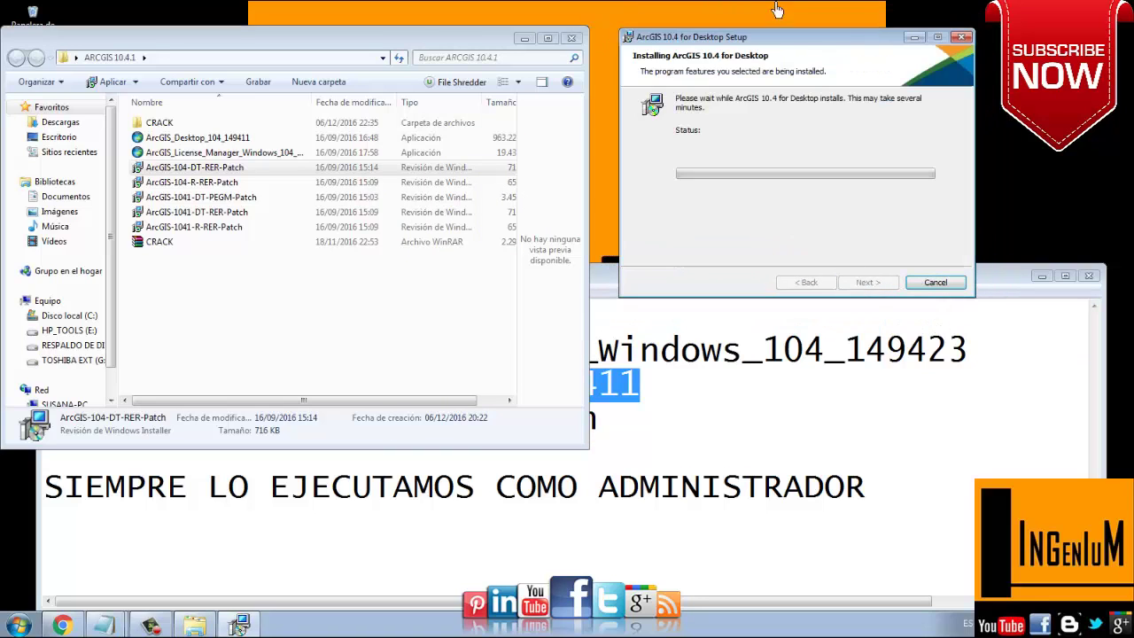
pyautogui.moveTo(799, 37); pyautogui.dragTo(858, 26)
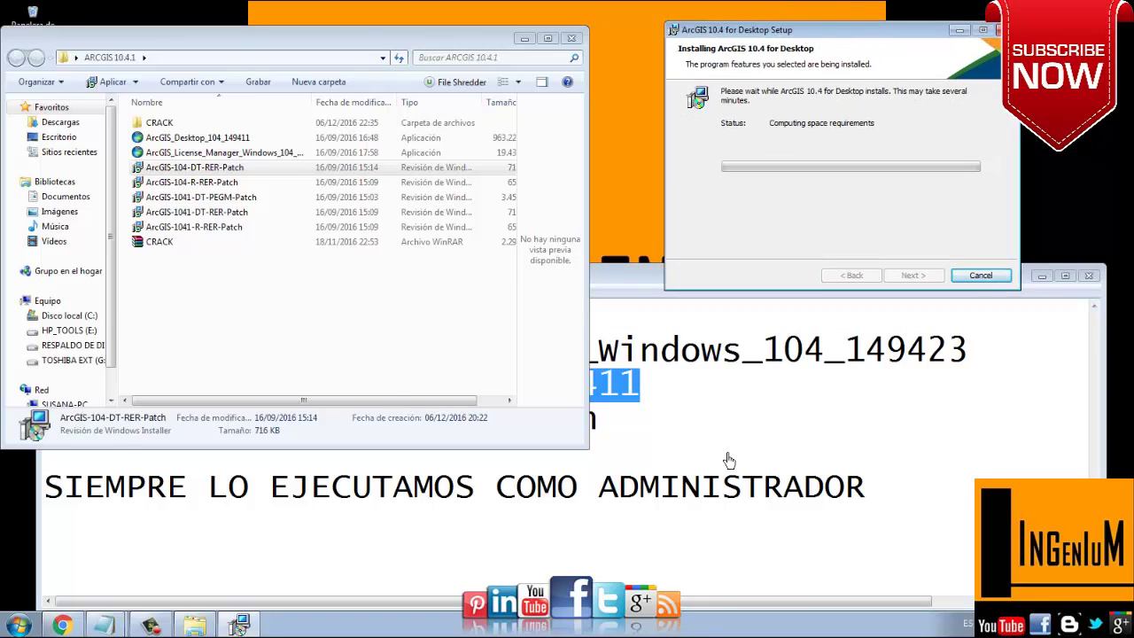
pyautogui.click(700, 452)
pyautogui.moveTo(558, 447); pyautogui.dragTo(5, 432)
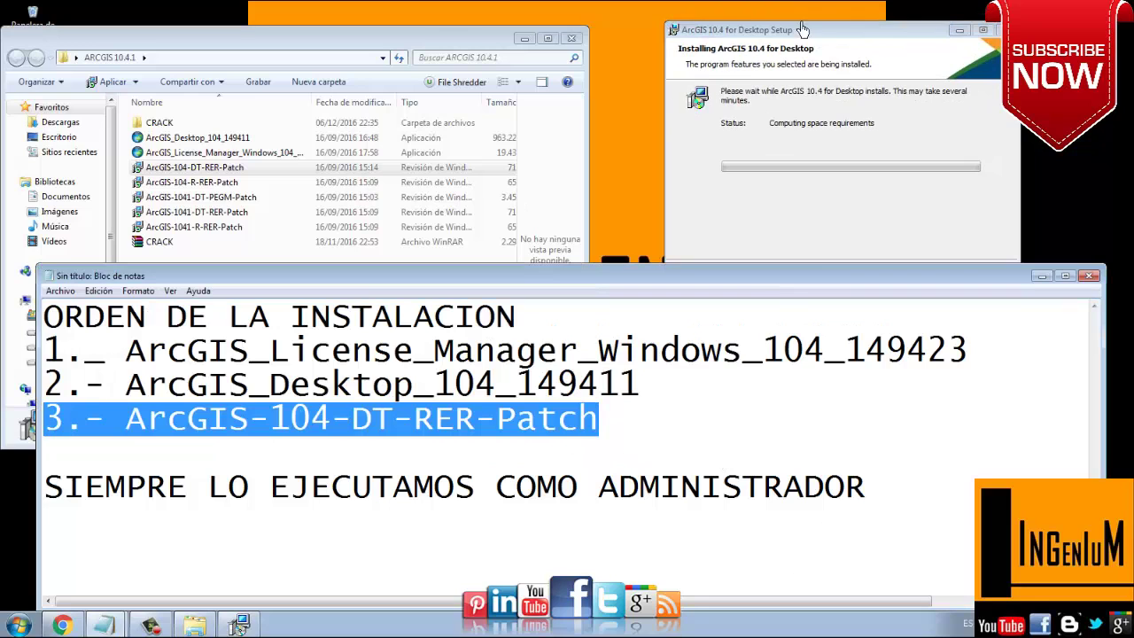
pyautogui.moveTo(803, 29); pyautogui.dragTo(787, 32)
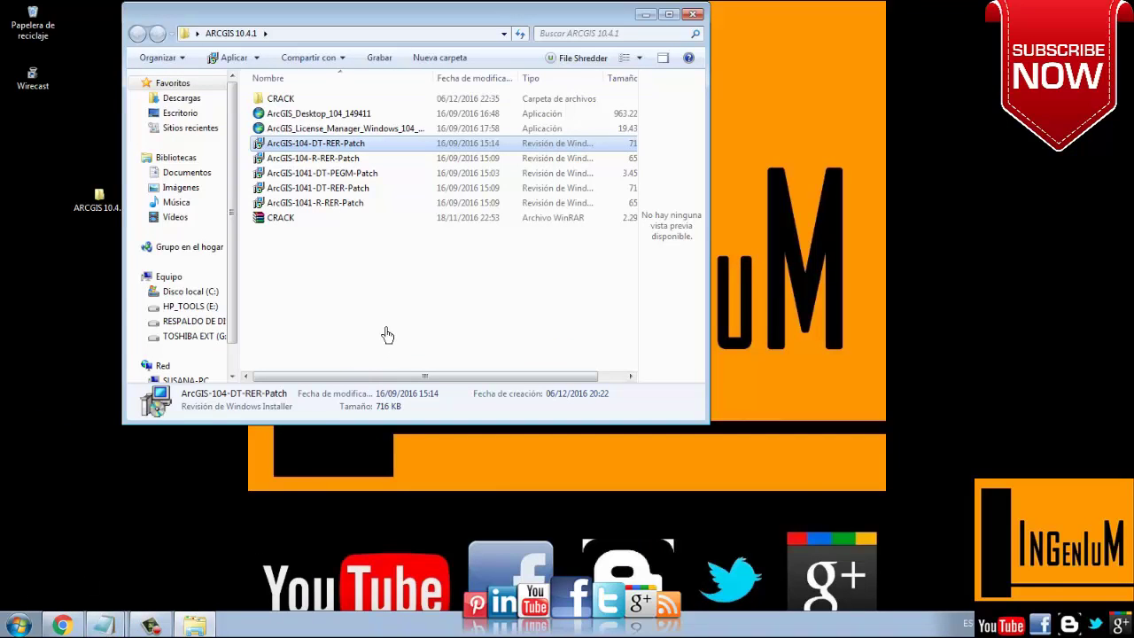
# Open the service text file inside the CRACK\Crack subfolder of ARCGIS 10.4.1.
pyautogui.doubleClick(285, 102)
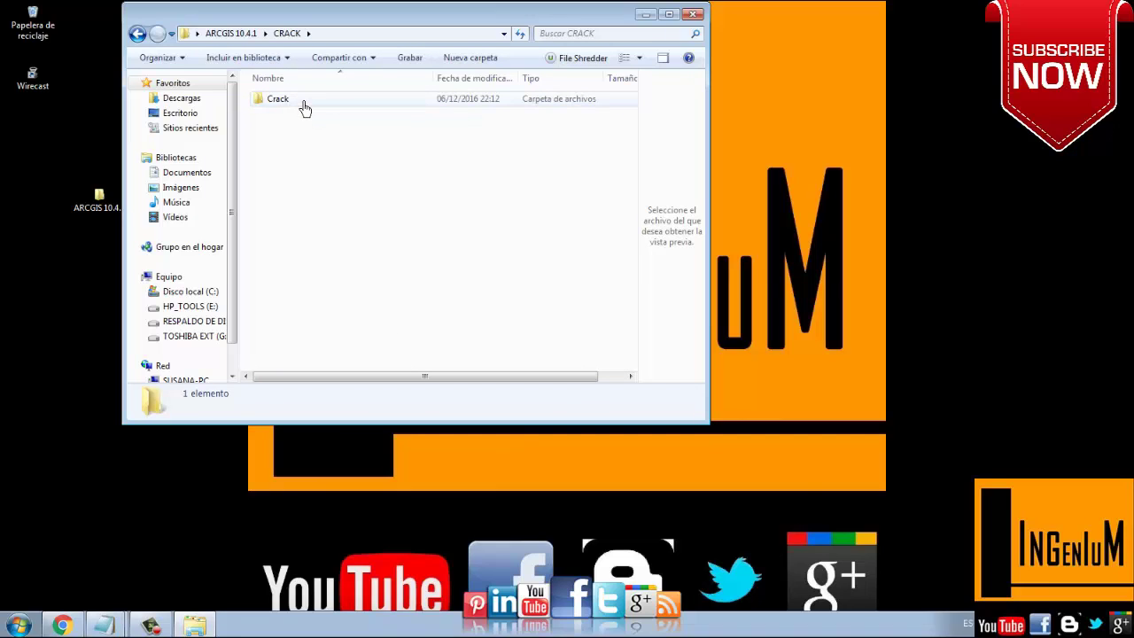
pyautogui.doubleClick(304, 107)
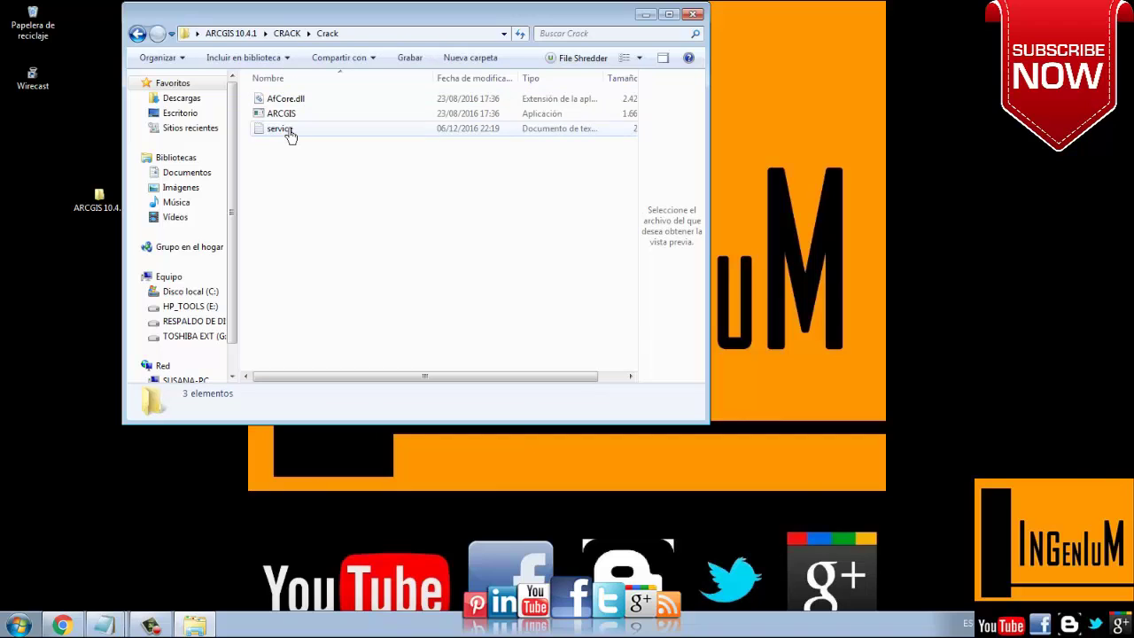
pyautogui.doubleClick(290, 131)
# Copy the computer's full name from the Windows system properties and close the system windows.
pyautogui.press('super')
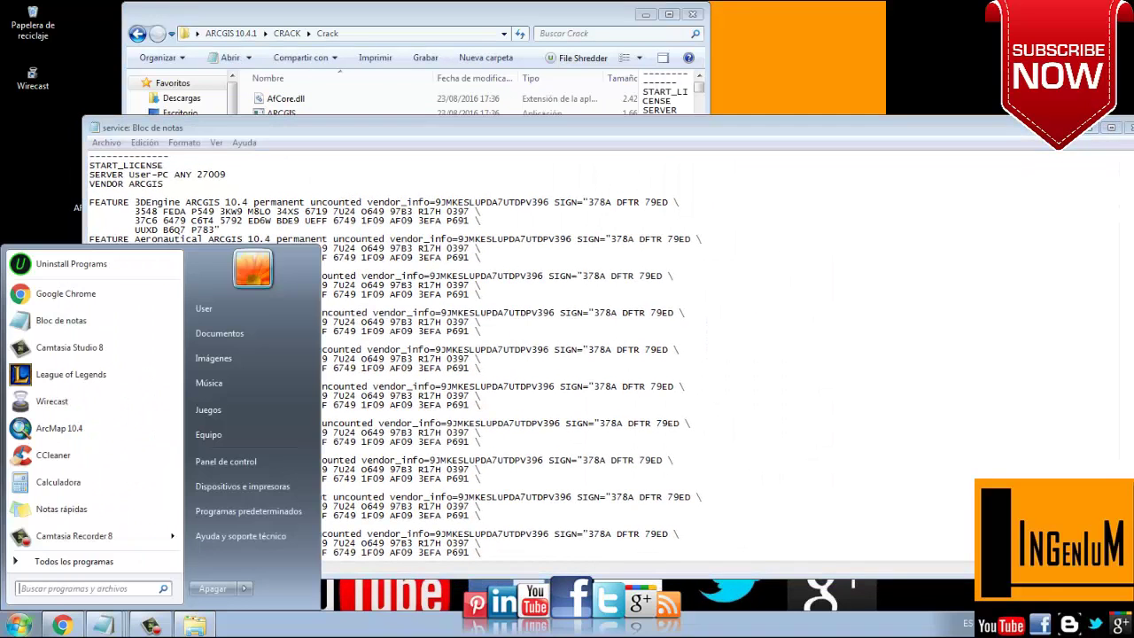
pyautogui.rightClick(213, 436)
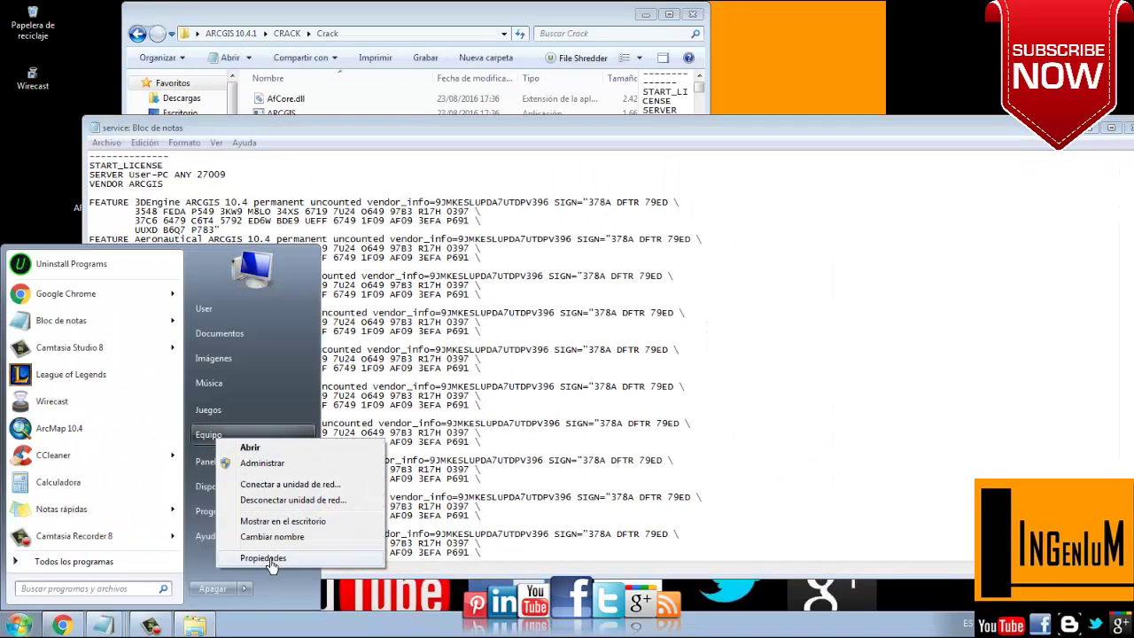
pyautogui.click(268, 560)
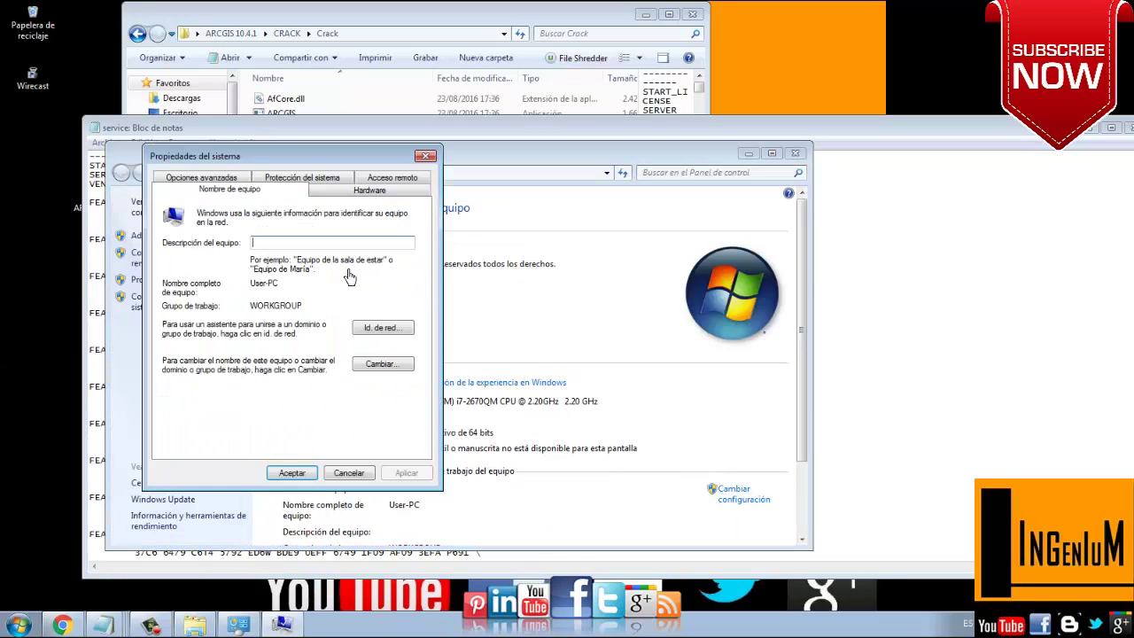
pyautogui.moveTo(285, 282); pyautogui.dragTo(249, 289)
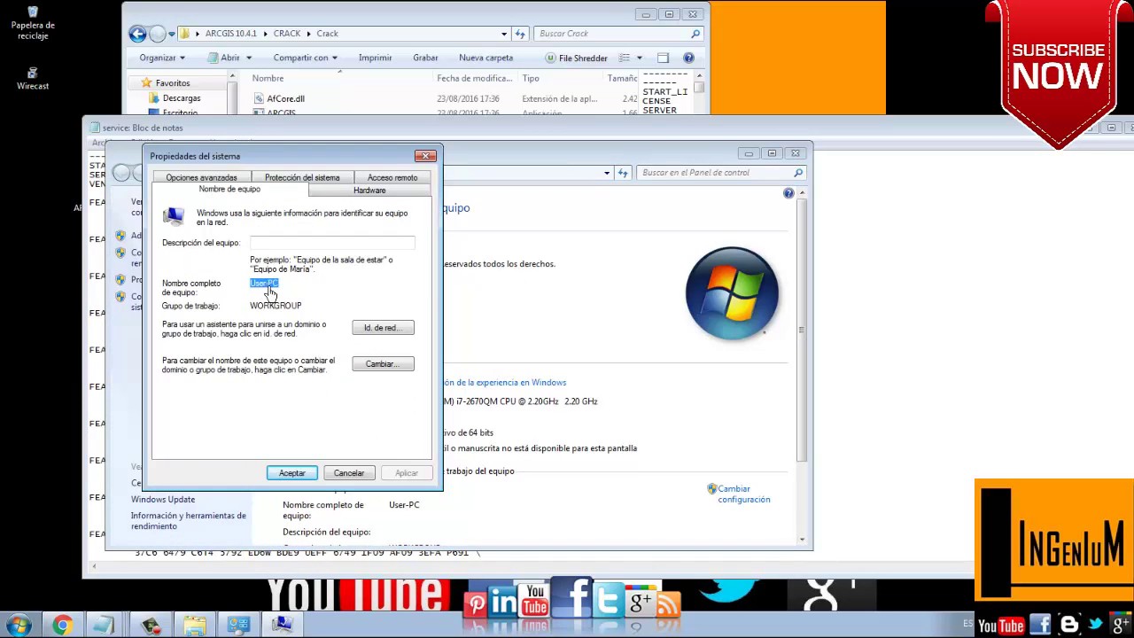
pyautogui.rightClick(258, 287)
pyautogui.click(301, 332)
pyautogui.click(349, 472)
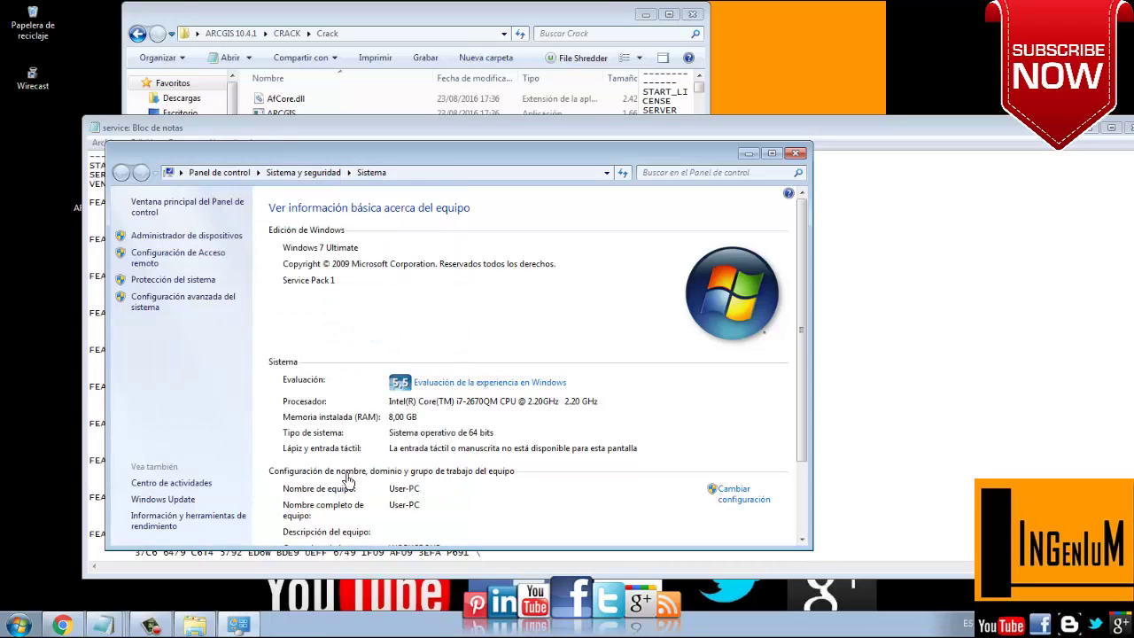
pyautogui.click(796, 153)
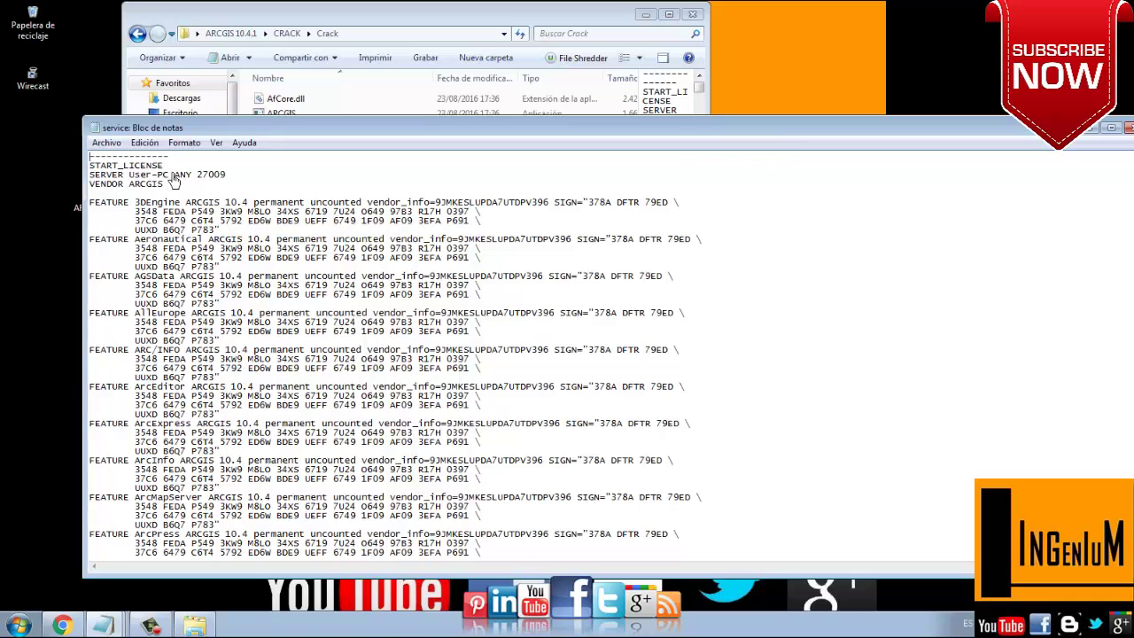
# Replace the server name in the SERVER line of the service file with the copied computer name and save the file.
pyautogui.moveTo(166, 175); pyautogui.dragTo(133, 178)
pyautogui.rightClick(133, 180)
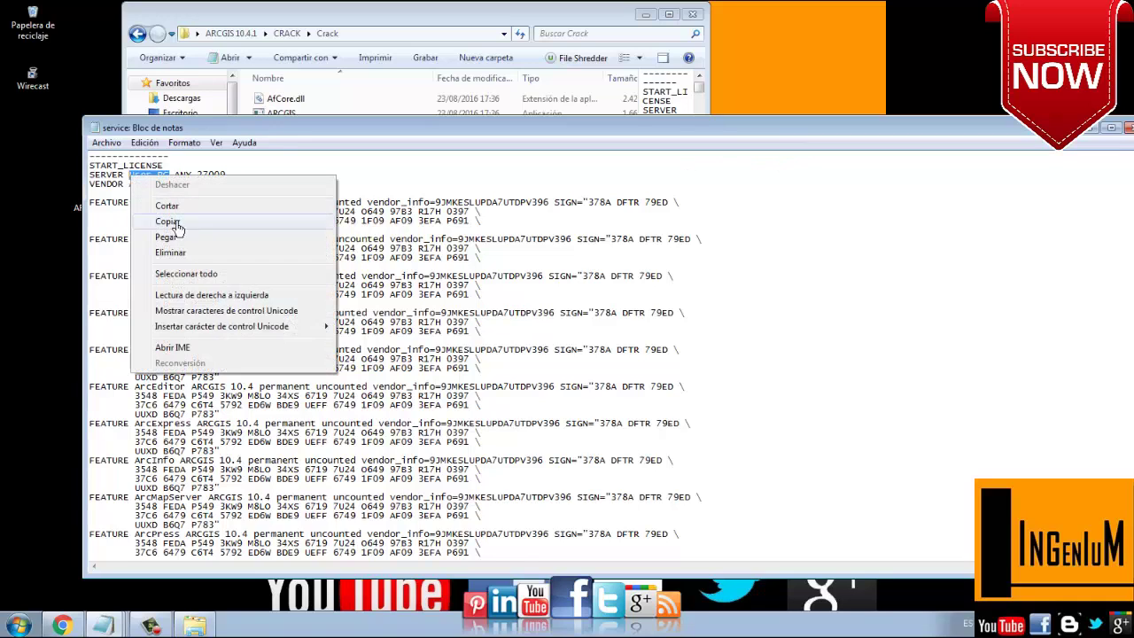
pyautogui.click(186, 237)
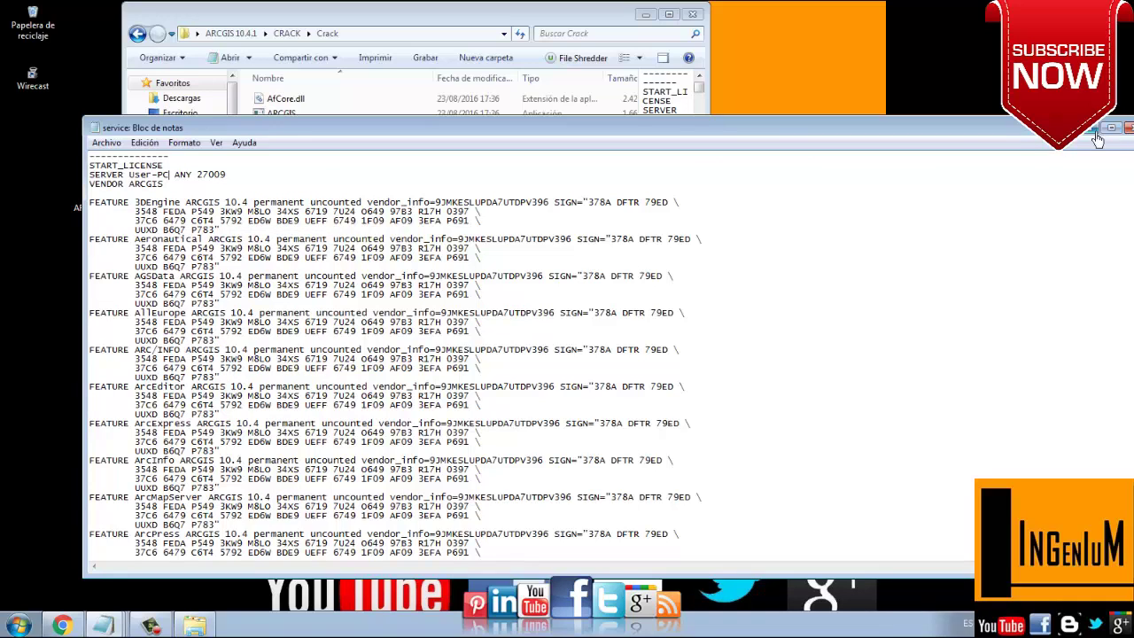
pyautogui.moveTo(1018, 131); pyautogui.dragTo(1008, 195)
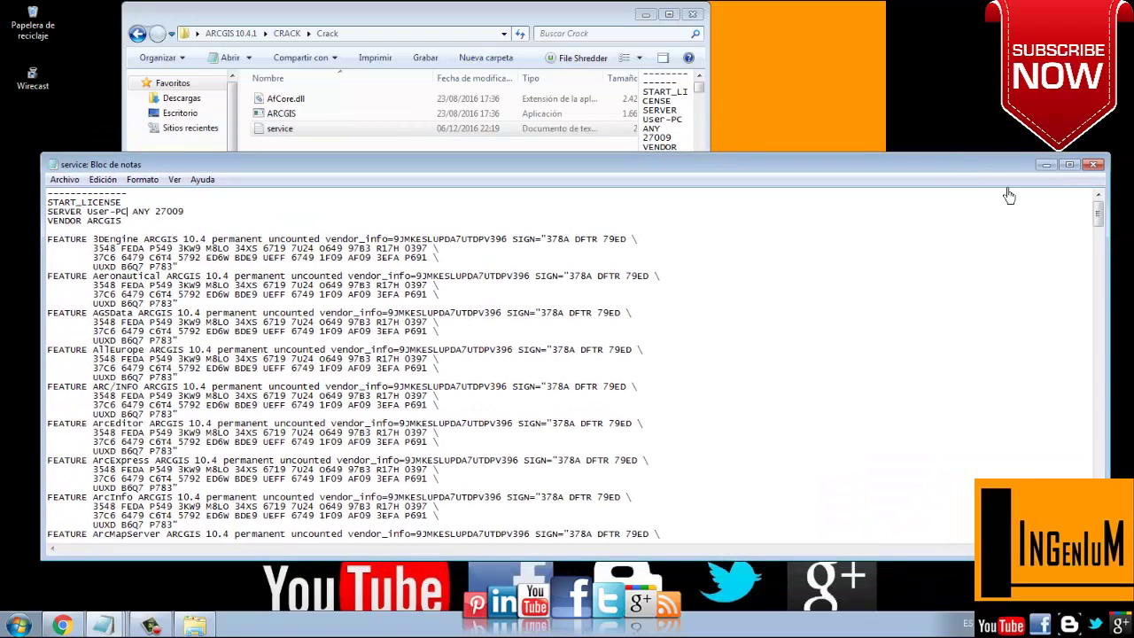
pyautogui.click(1094, 165)
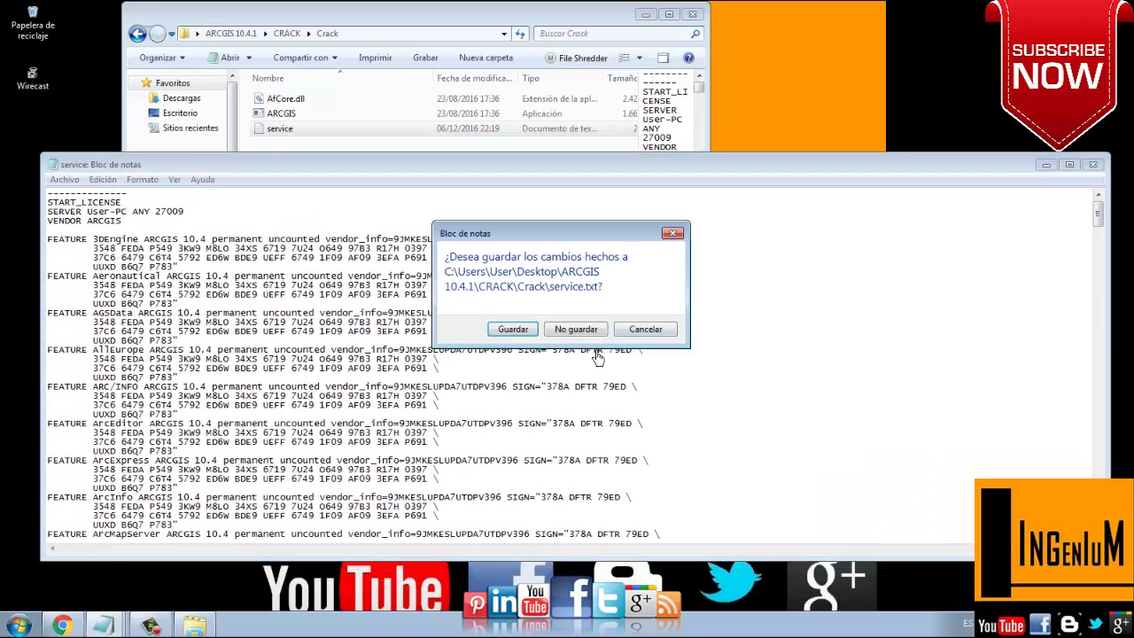
pyautogui.click(513, 330)
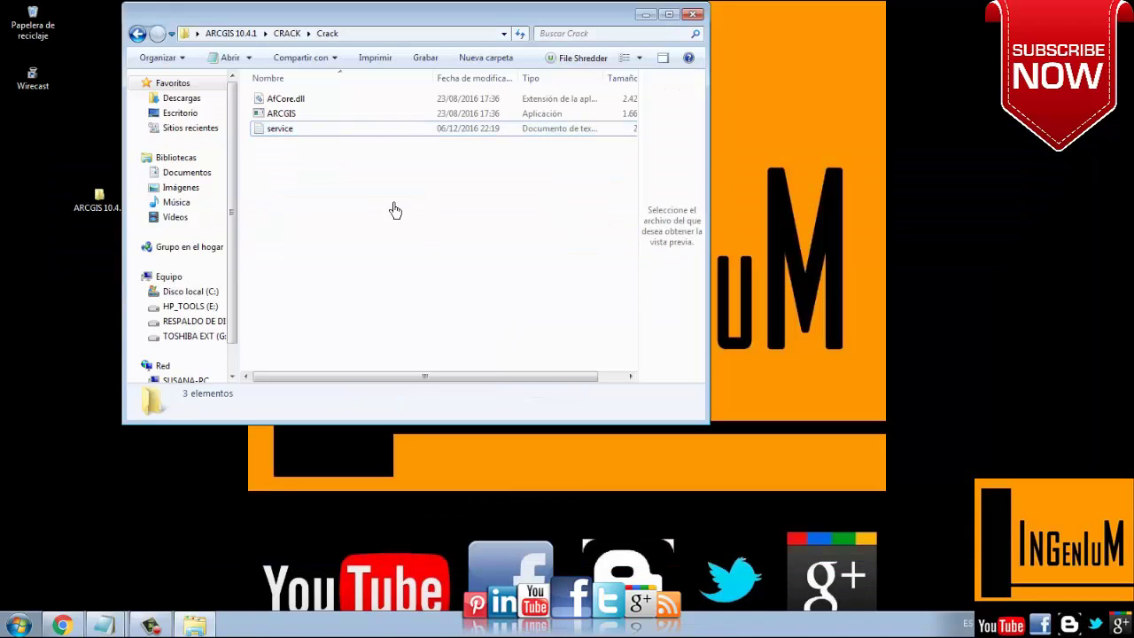
# Copy the AfCore.dll, ARCGIS and service files from the Crack folder.
pyautogui.moveTo(395, 210); pyautogui.dragTo(295, 108)
pyautogui.rightClick(295, 108)
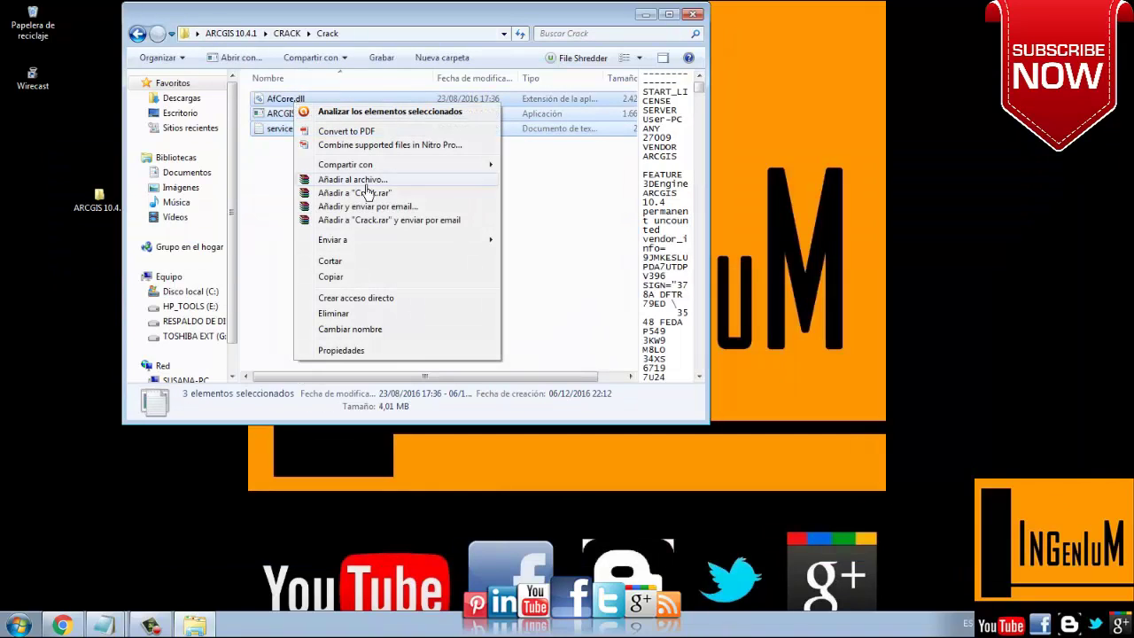
pyautogui.click(364, 277)
pyautogui.click(96, 379)
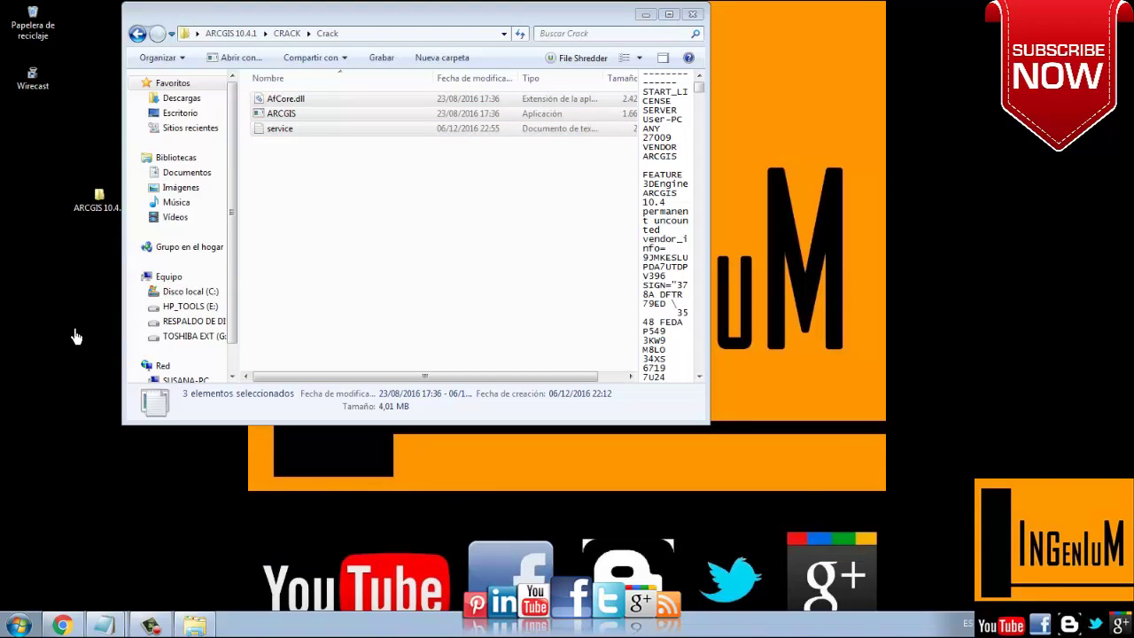
# Open the Archivos de programa (x86)\ArcGIS\Desktop10.4\bin folder of drive C in a second window beside the Crack folder.
pyautogui.click(18, 625)
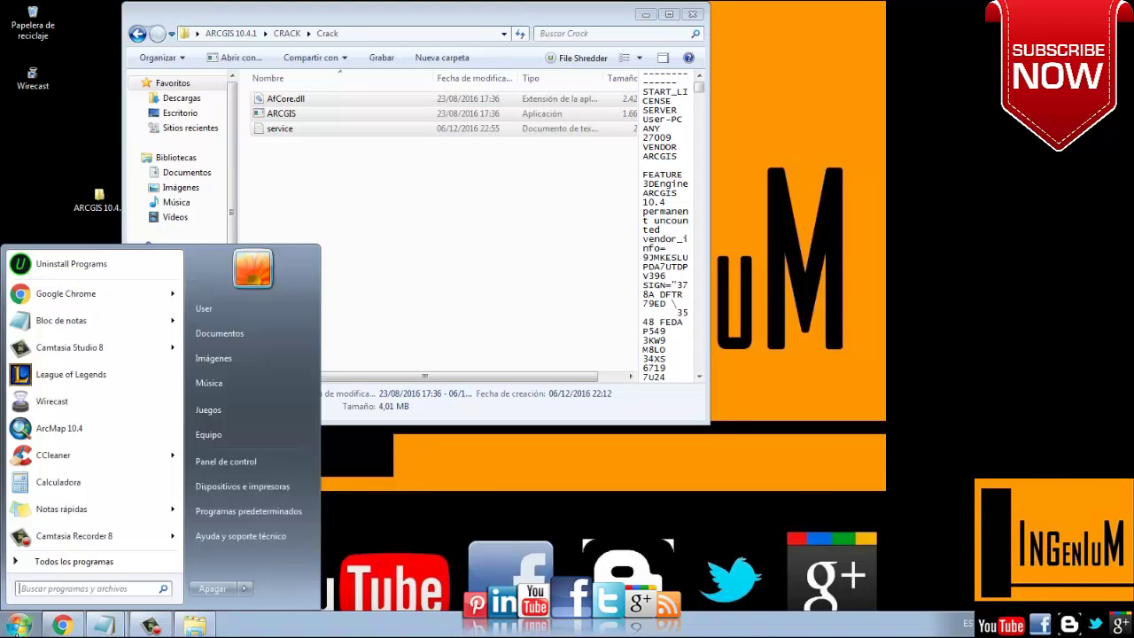
pyautogui.click(221, 434)
pyautogui.moveTo(416, 42); pyautogui.dragTo(665, 151)
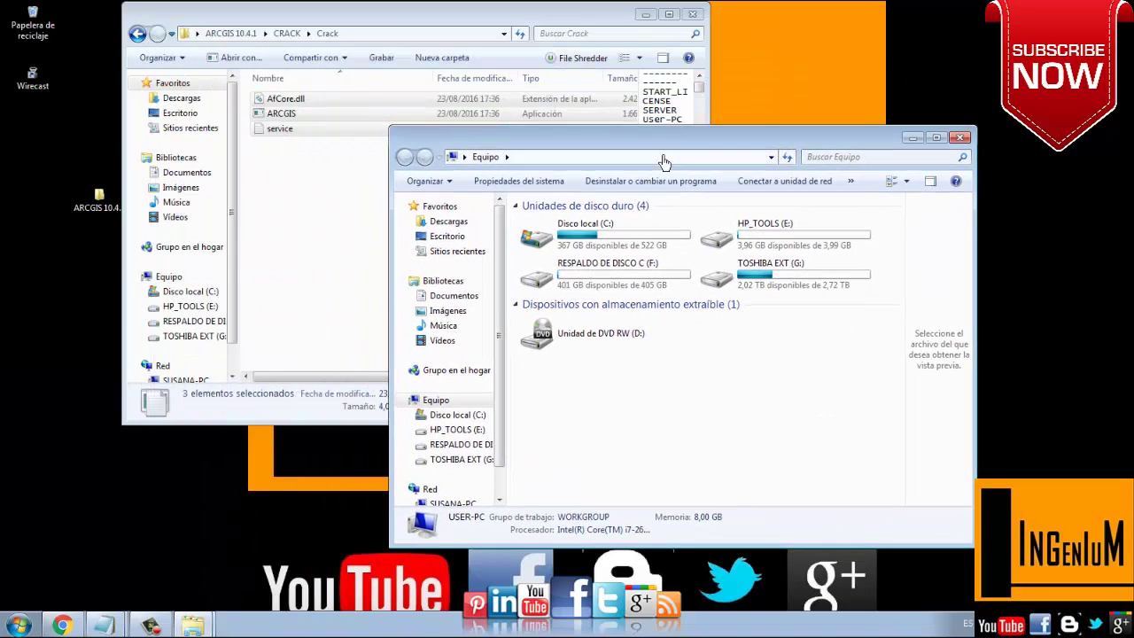
pyautogui.doubleClick(596, 241)
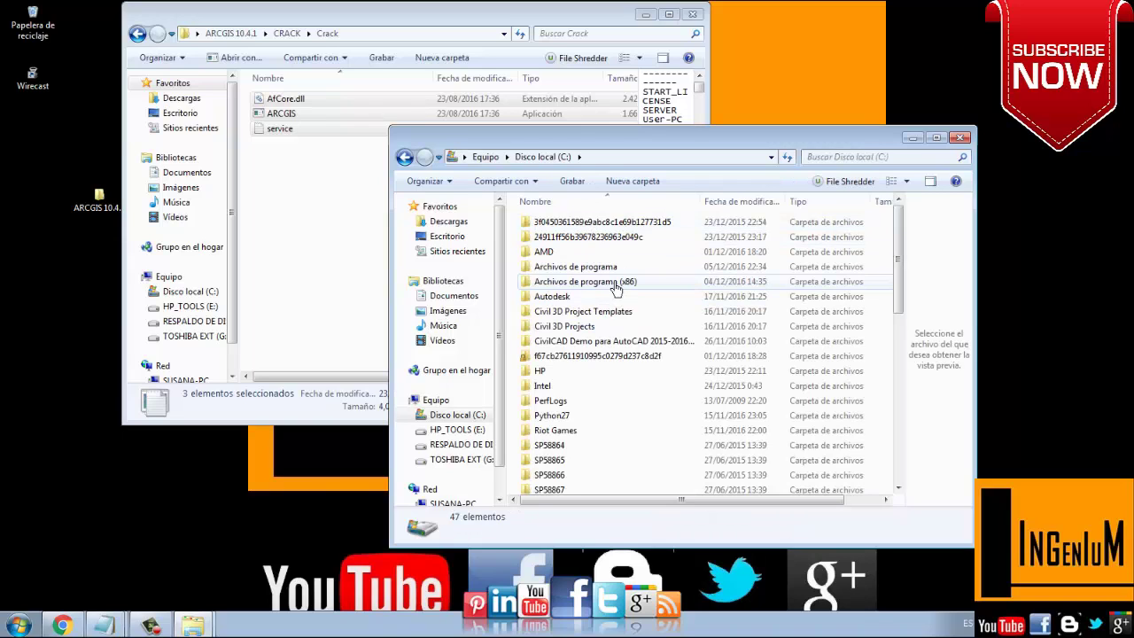
pyautogui.click(617, 286)
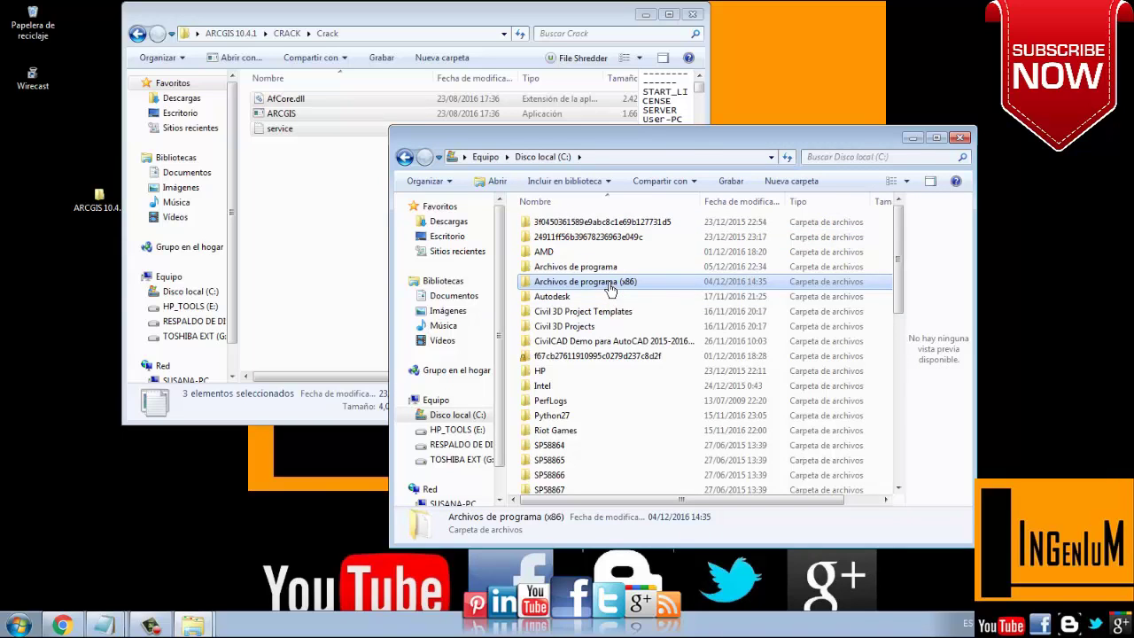
pyautogui.doubleClick(609, 289)
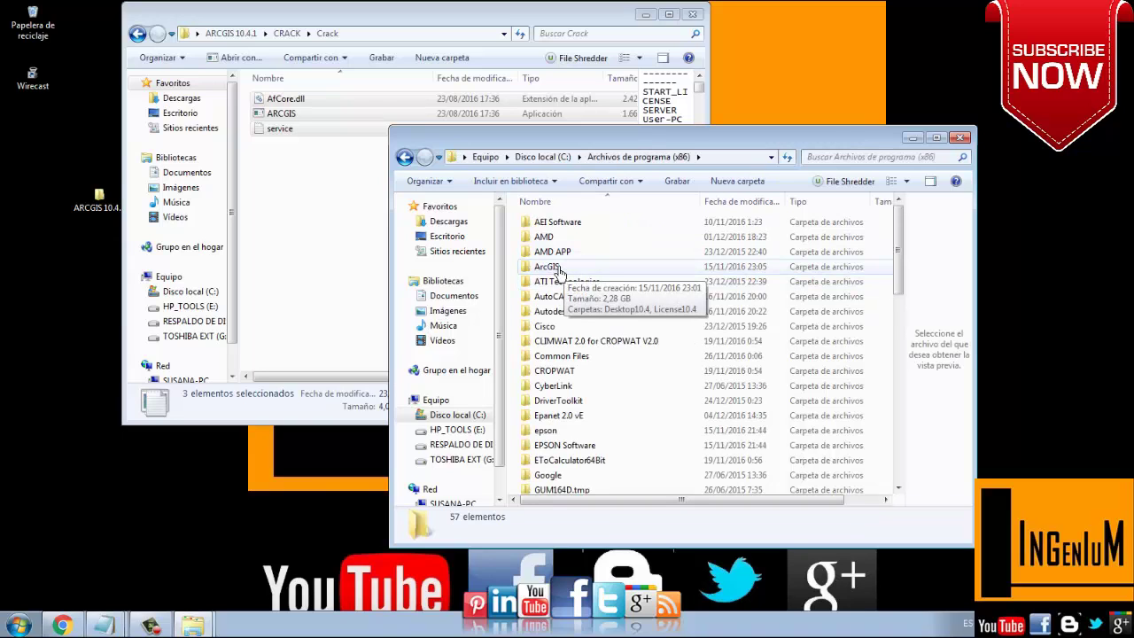
pyautogui.doubleClick(560, 268)
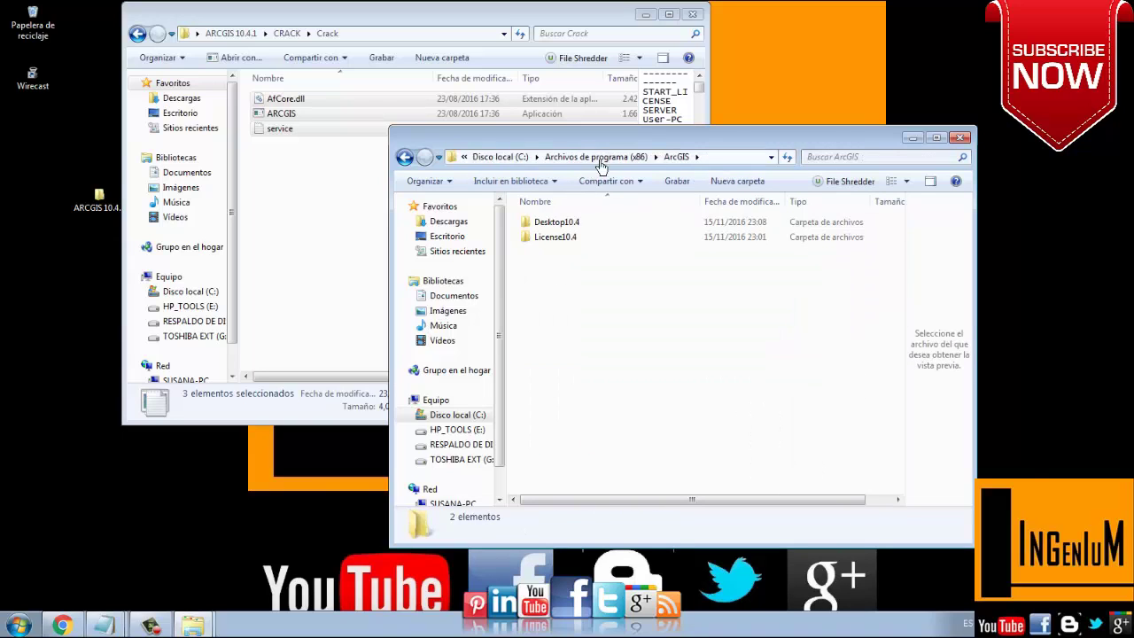
pyautogui.moveTo(610, 142); pyautogui.dragTo(672, 140)
pyautogui.doubleClick(625, 227)
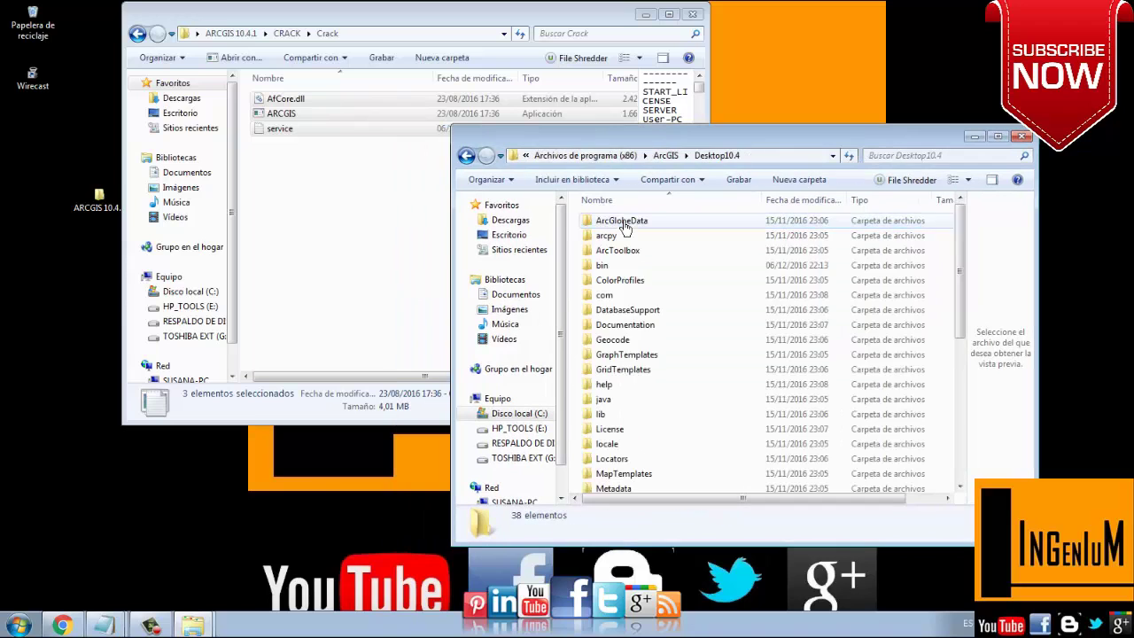
pyautogui.click(616, 269)
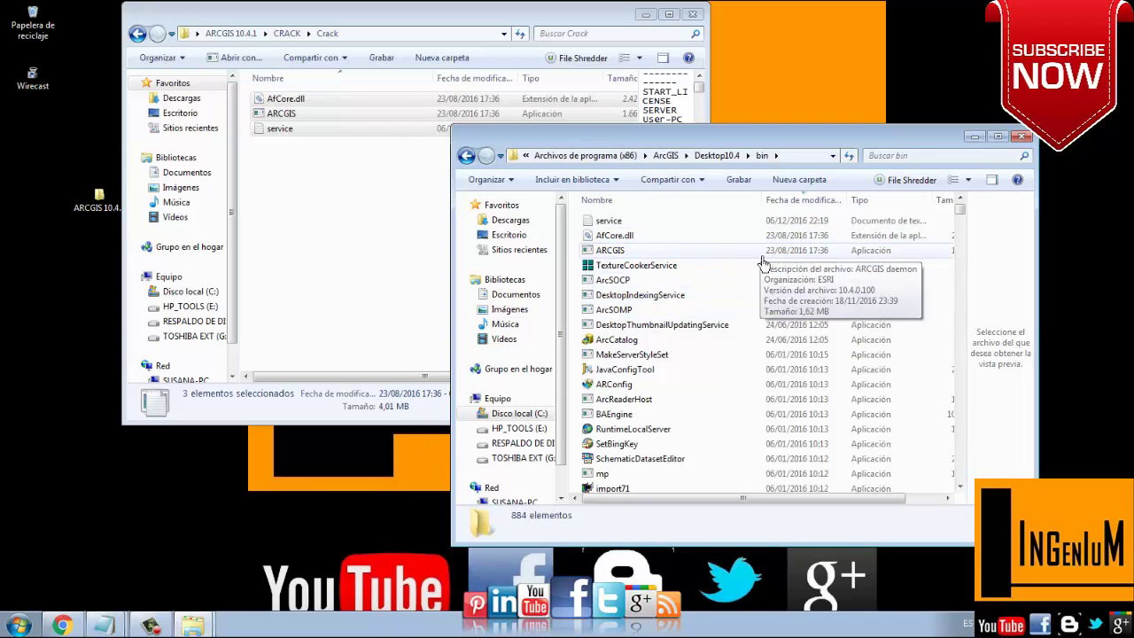
# Paste the copied files into the Desktop10.4 bin folder, replacing the same-named files and granting administrator permission.
pyautogui.click(800, 159)
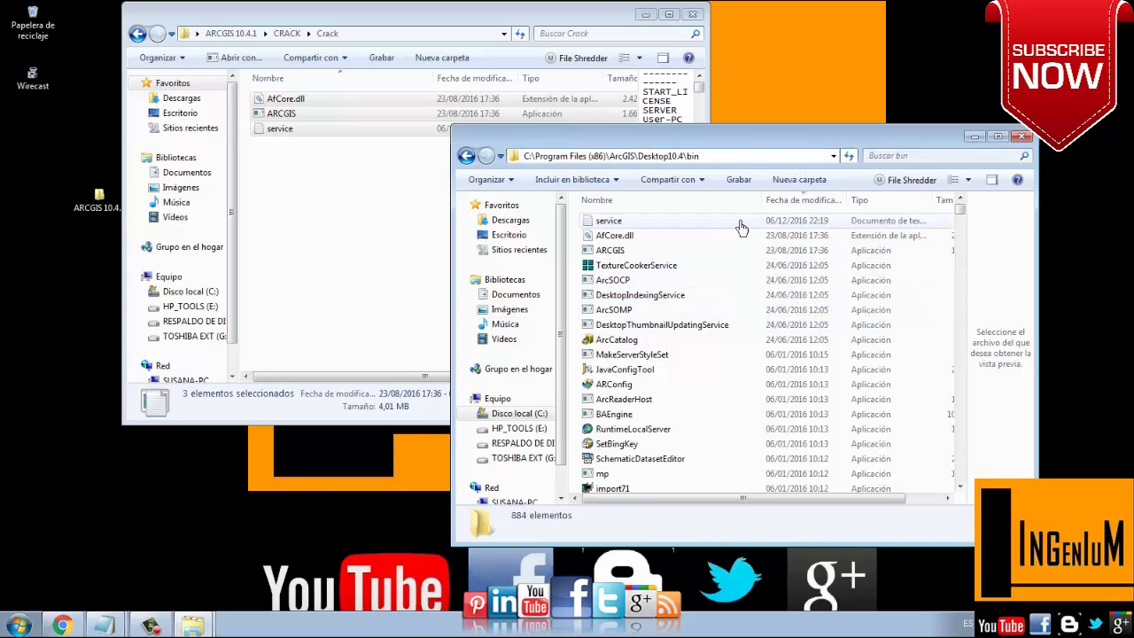
pyautogui.rightClick(734, 254)
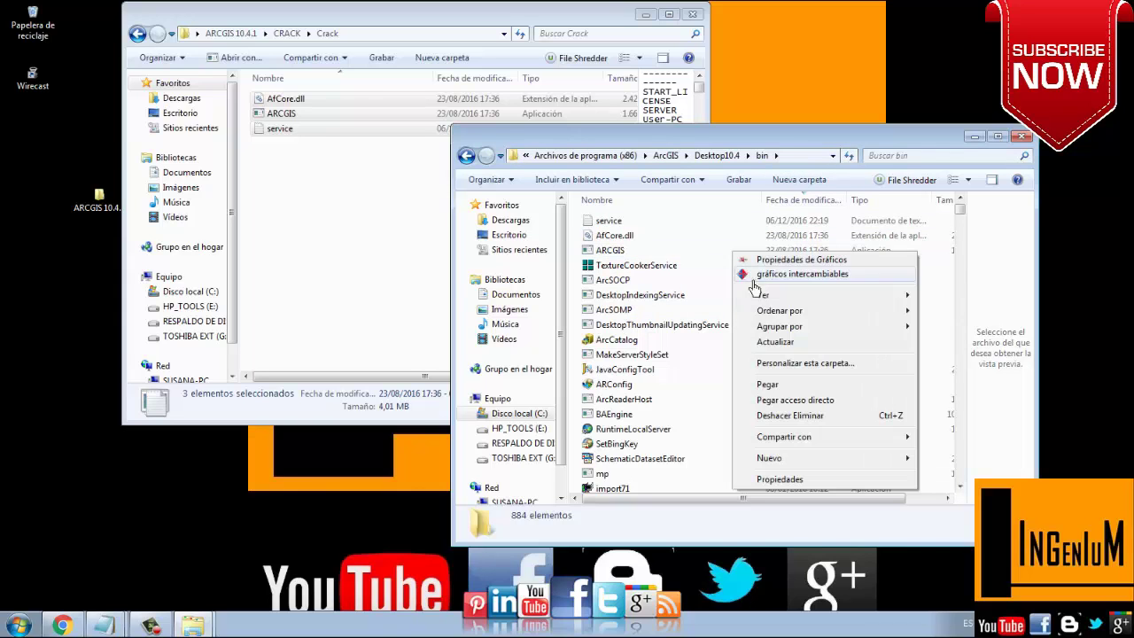
pyautogui.click(768, 384)
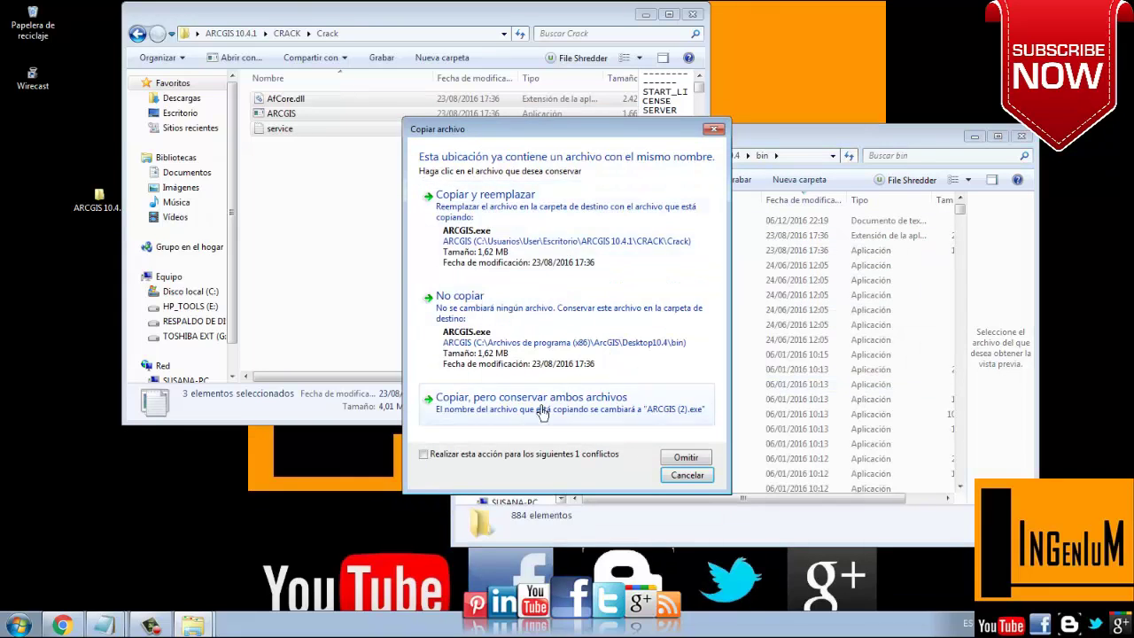
pyautogui.click(590, 239)
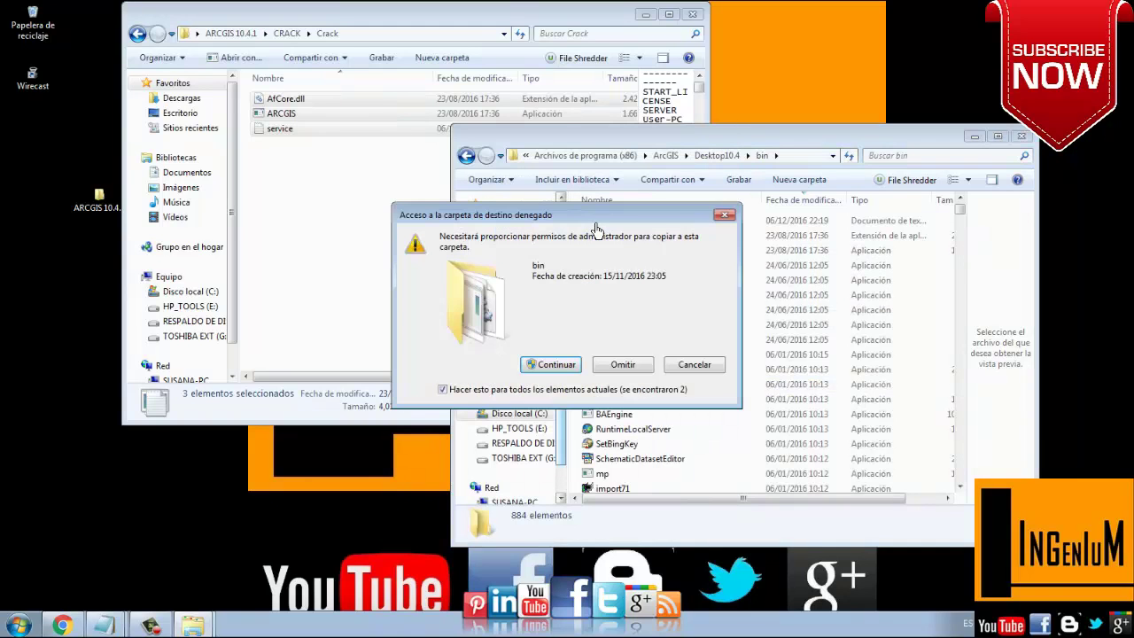
pyautogui.click(557, 364)
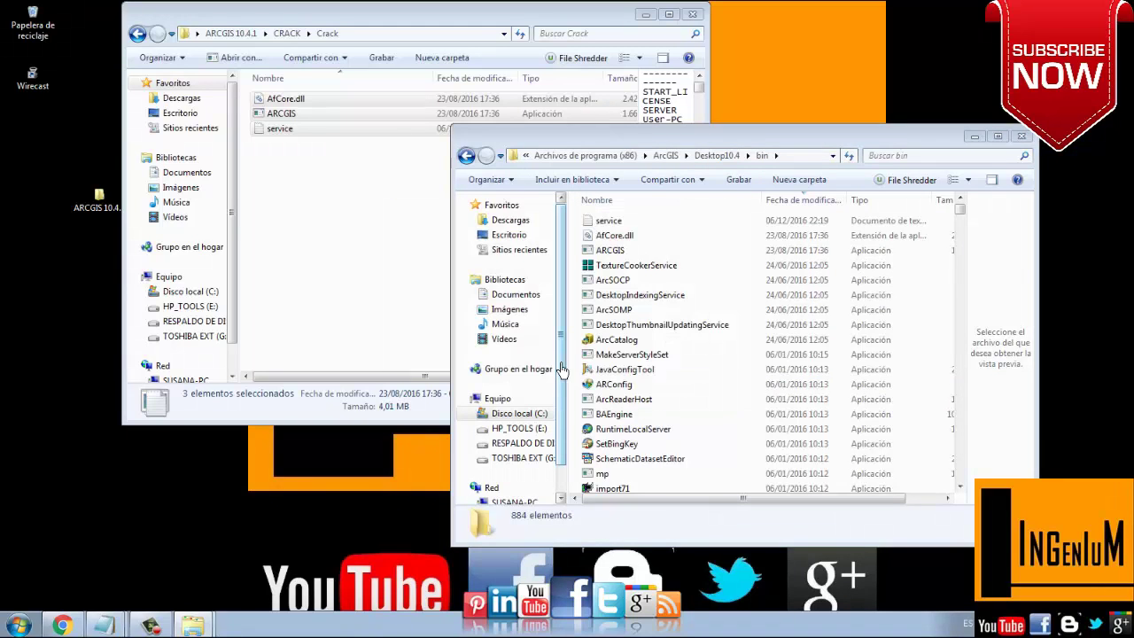
# Paste the same three files into the bin folder of ArcGIS\License10.4, replacing the existing ones with administrator permission, and return to License10.4.
pyautogui.click(665, 155)
pyautogui.doubleClick(627, 237)
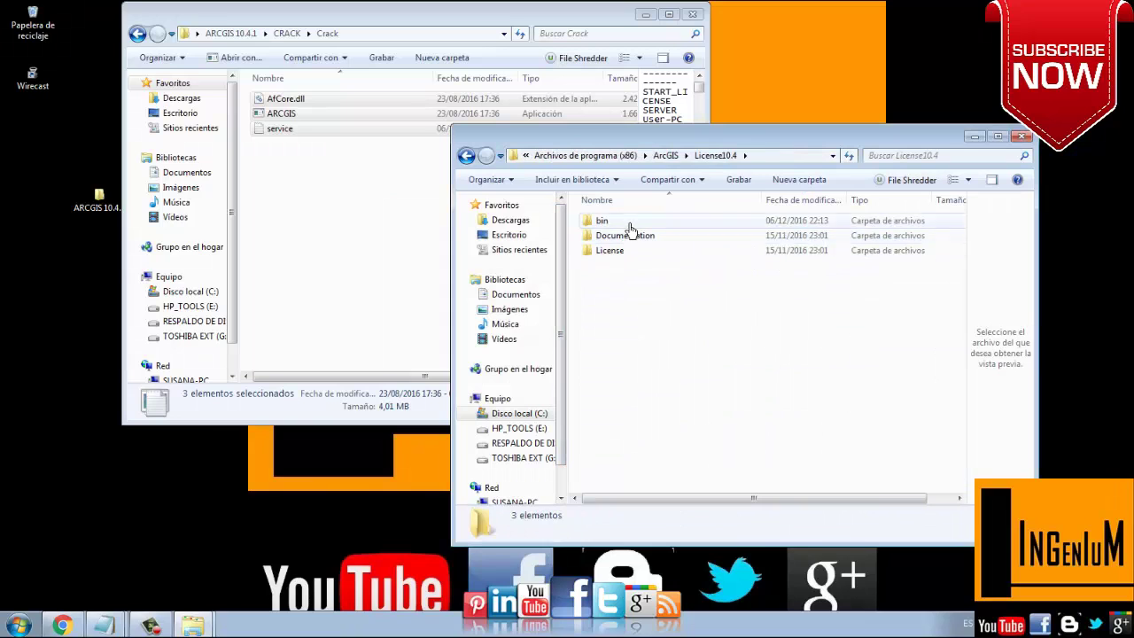
pyautogui.doubleClick(625, 222)
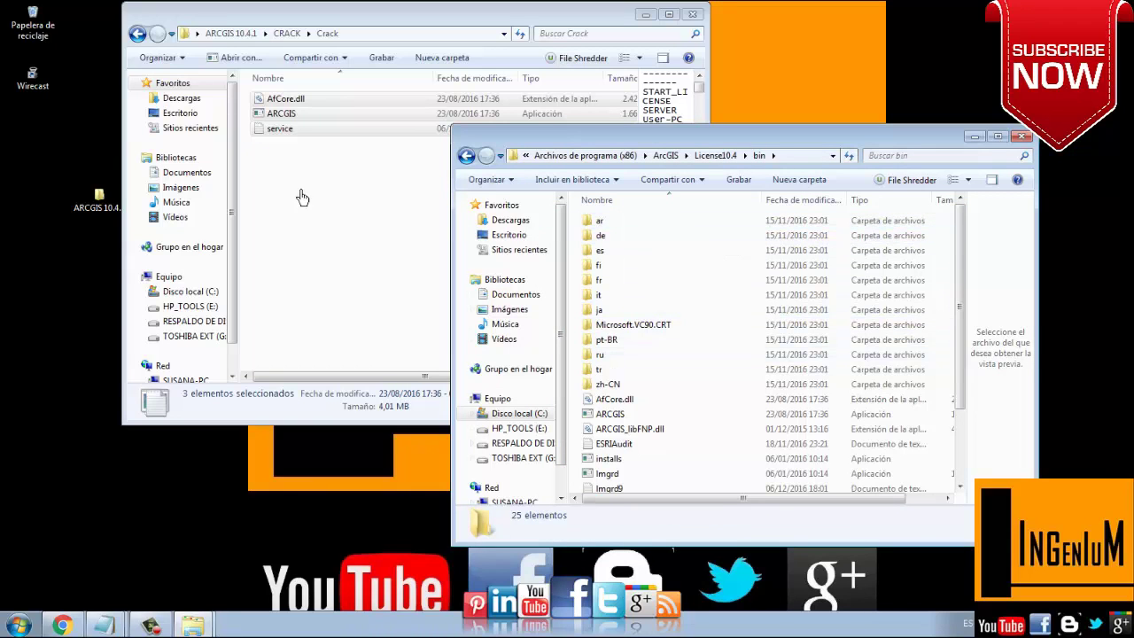
pyautogui.rightClick(747, 257)
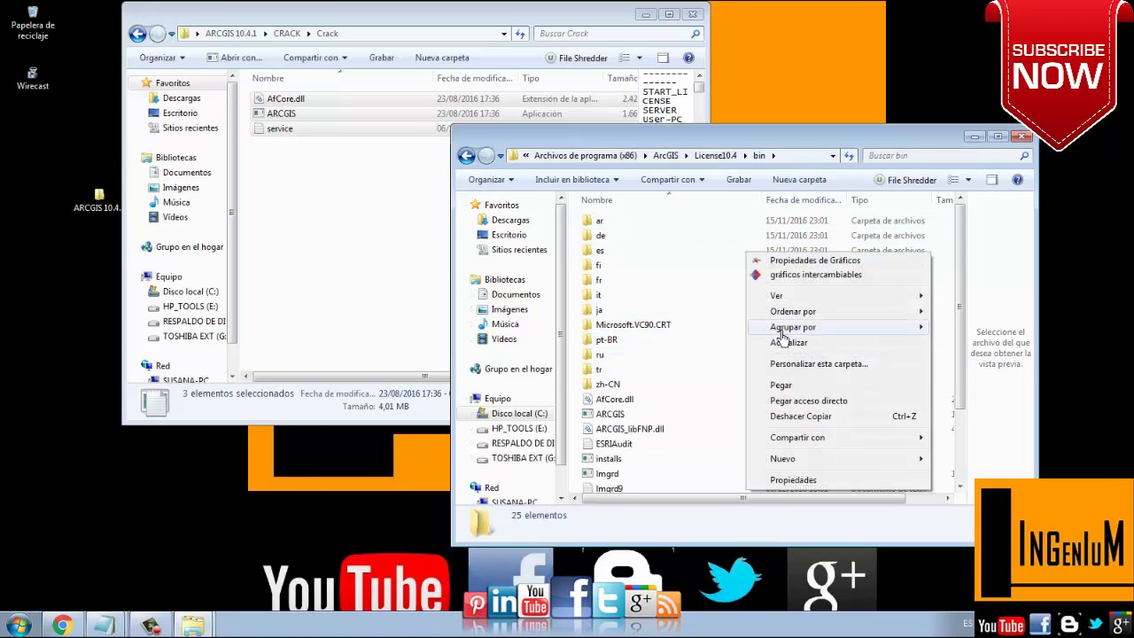
pyautogui.click(771, 368)
pyautogui.click(591, 253)
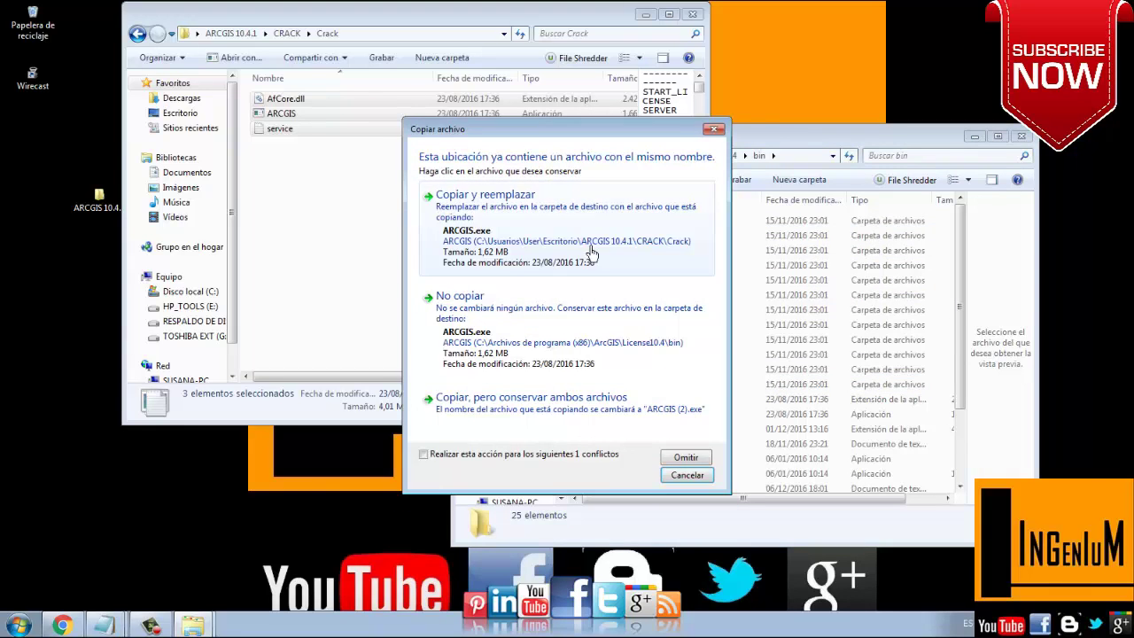
pyautogui.click(592, 252)
pyautogui.click(592, 251)
pyautogui.click(565, 364)
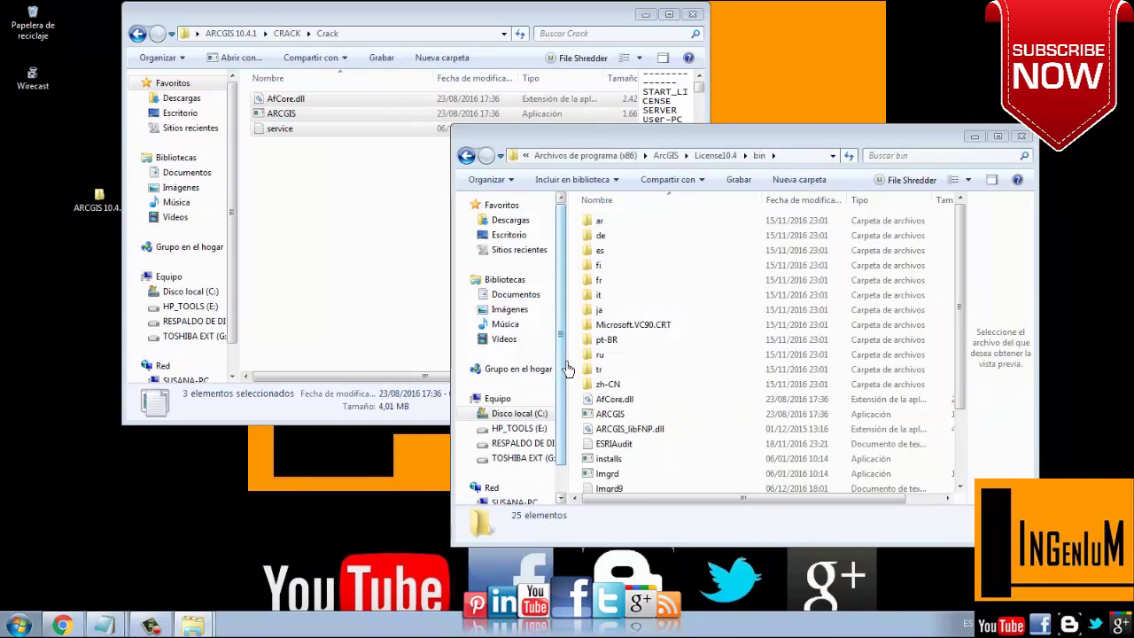
pyautogui.click(466, 156)
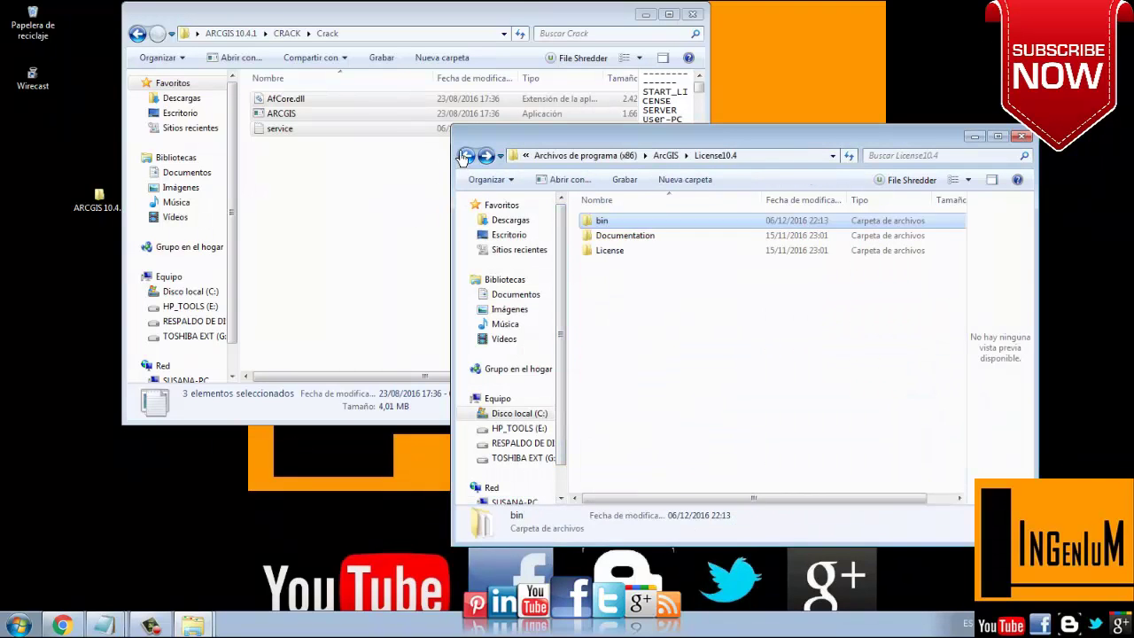
# Launch ArcMap 10.4 and minimize the Crack and License10.4 folder windows.
pyautogui.click(18, 626)
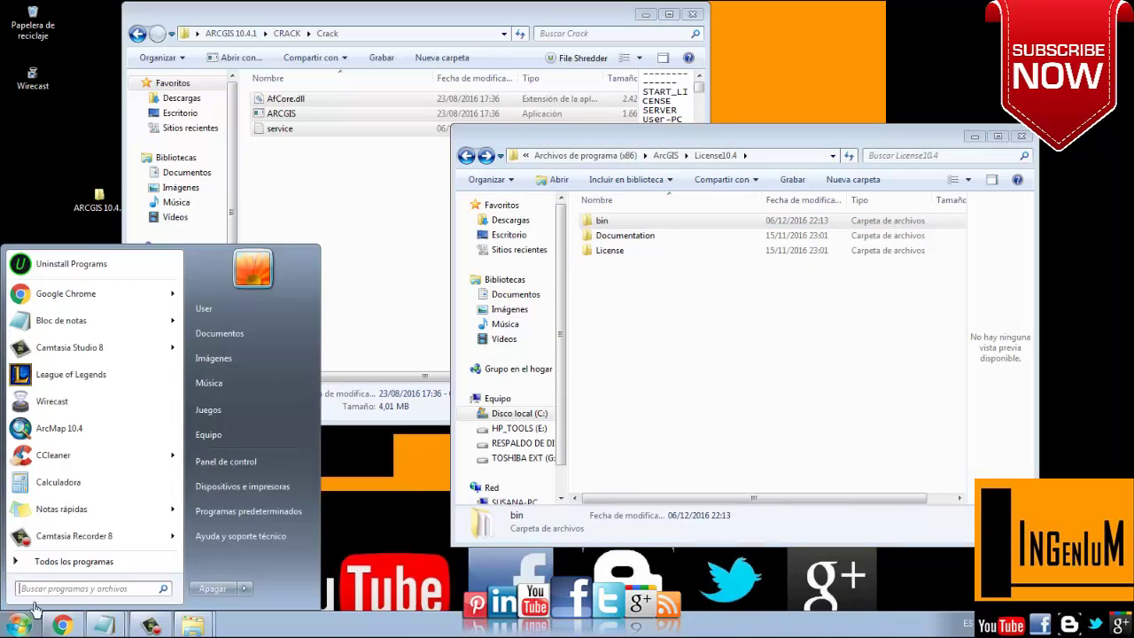
pyautogui.click(71, 437)
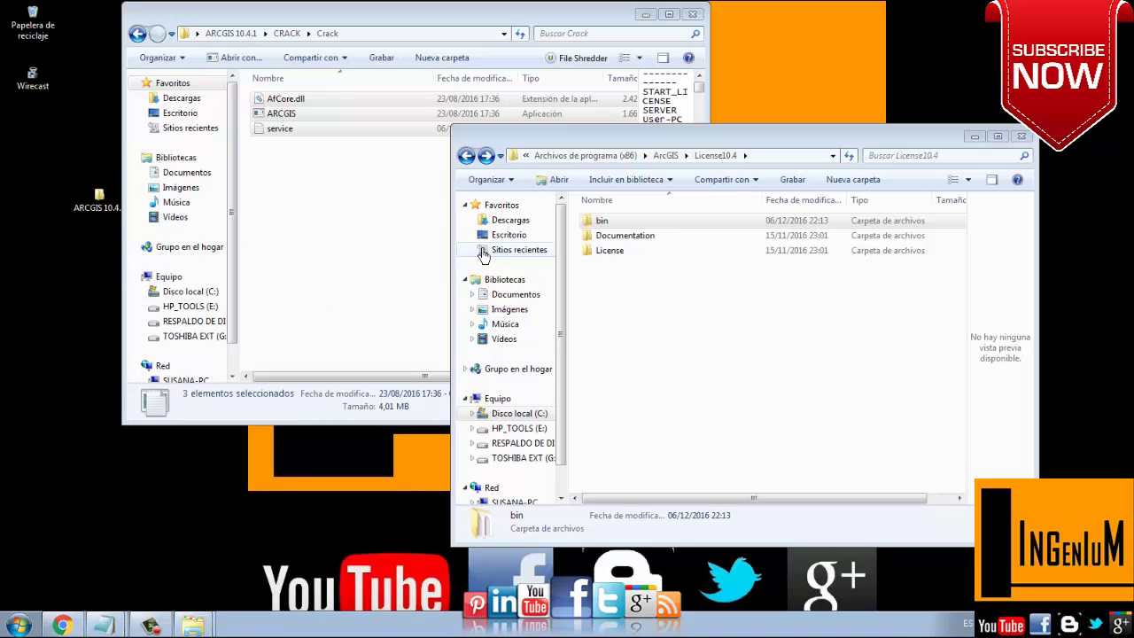
pyautogui.moveTo(860, 145); pyautogui.dragTo(866, 140)
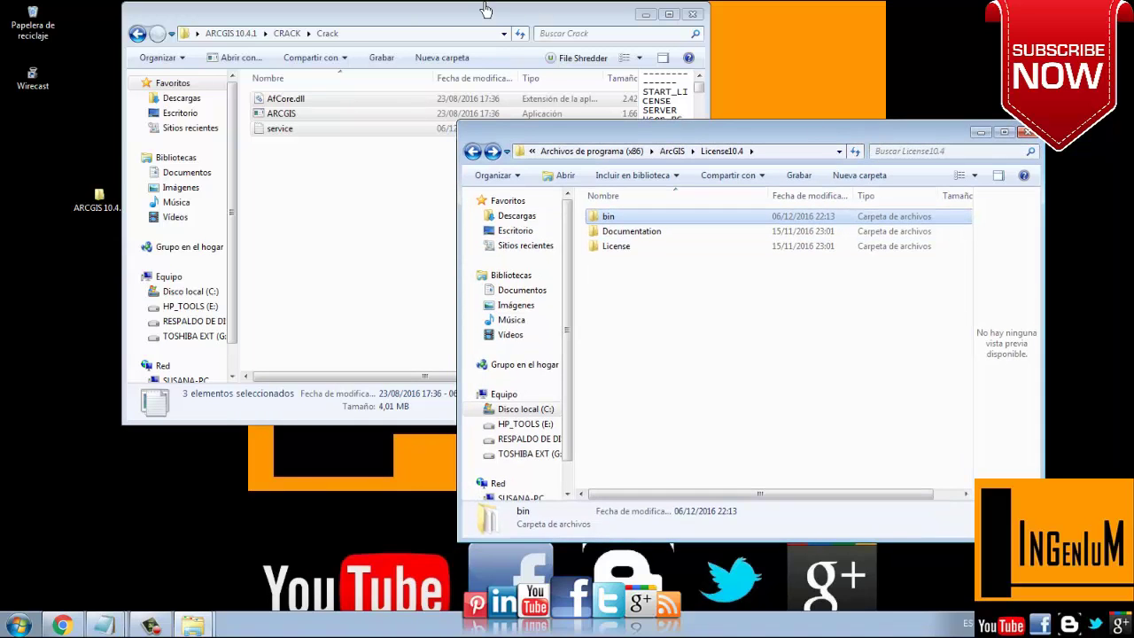
pyautogui.moveTo(484, 18); pyautogui.dragTo(413, 155)
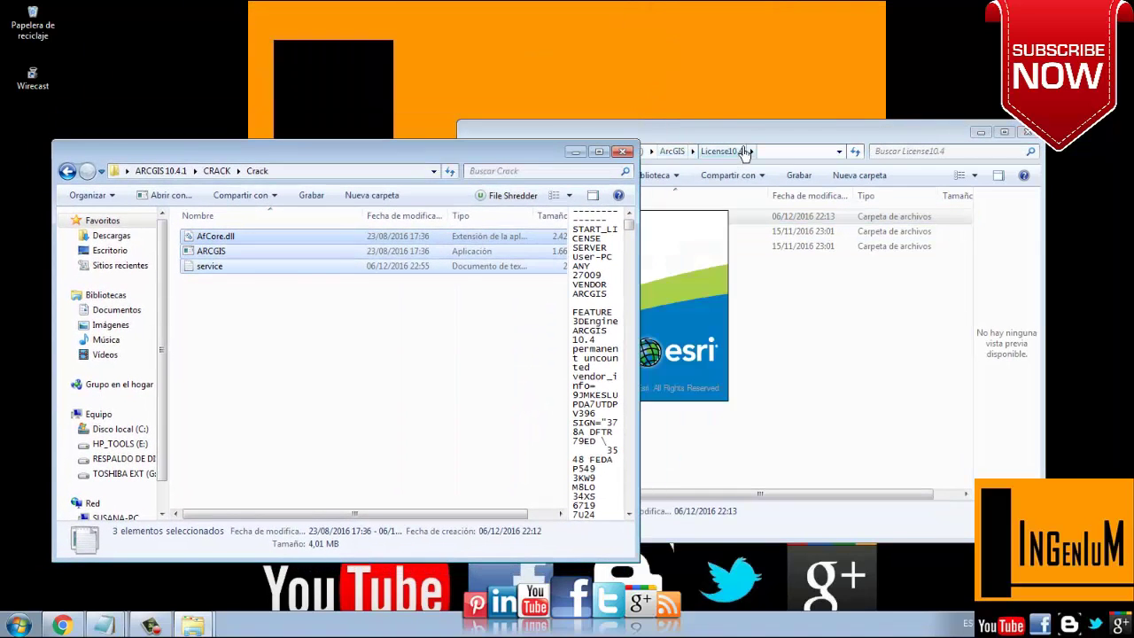
pyautogui.moveTo(748, 140); pyautogui.dragTo(807, 175)
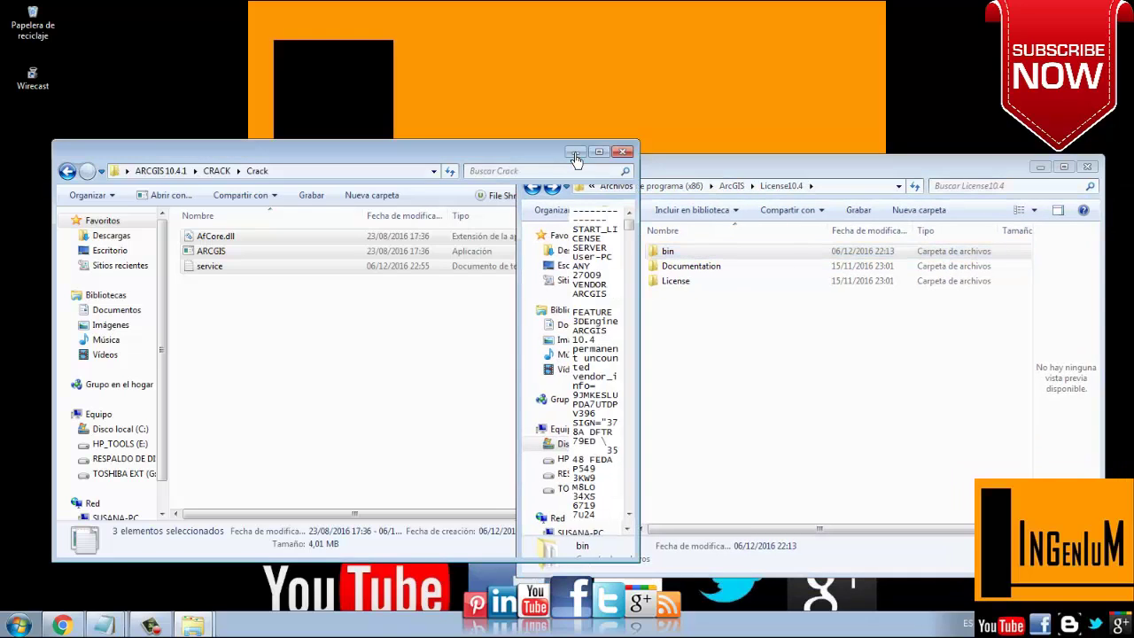
pyautogui.click(578, 148)
pyautogui.moveTo(630, 173); pyautogui.dragTo(598, 152)
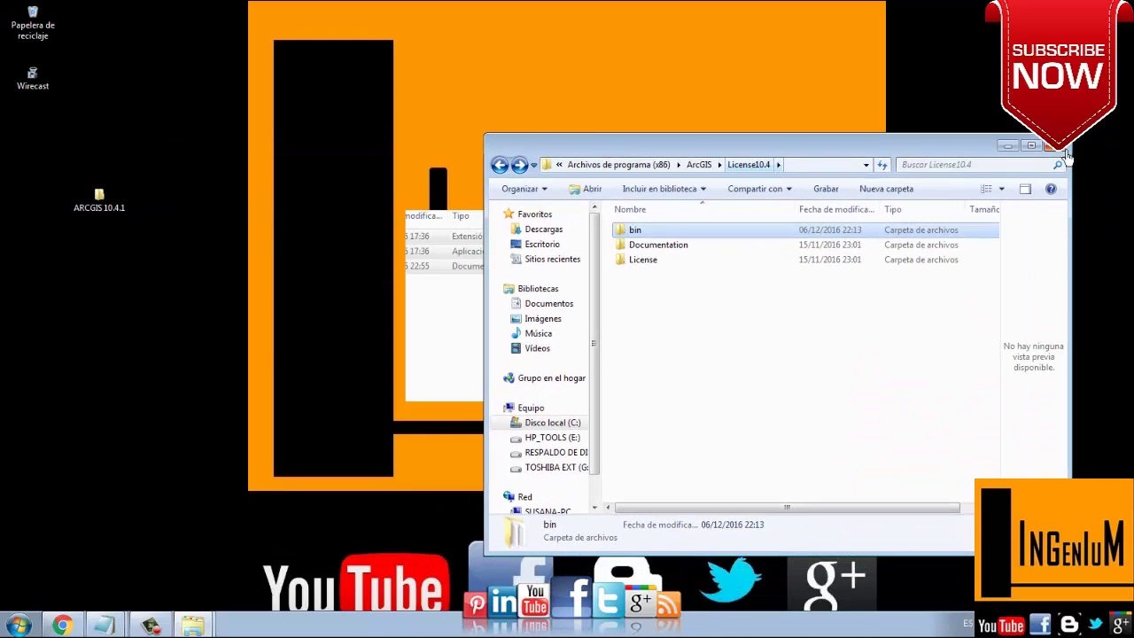
pyautogui.click(1008, 147)
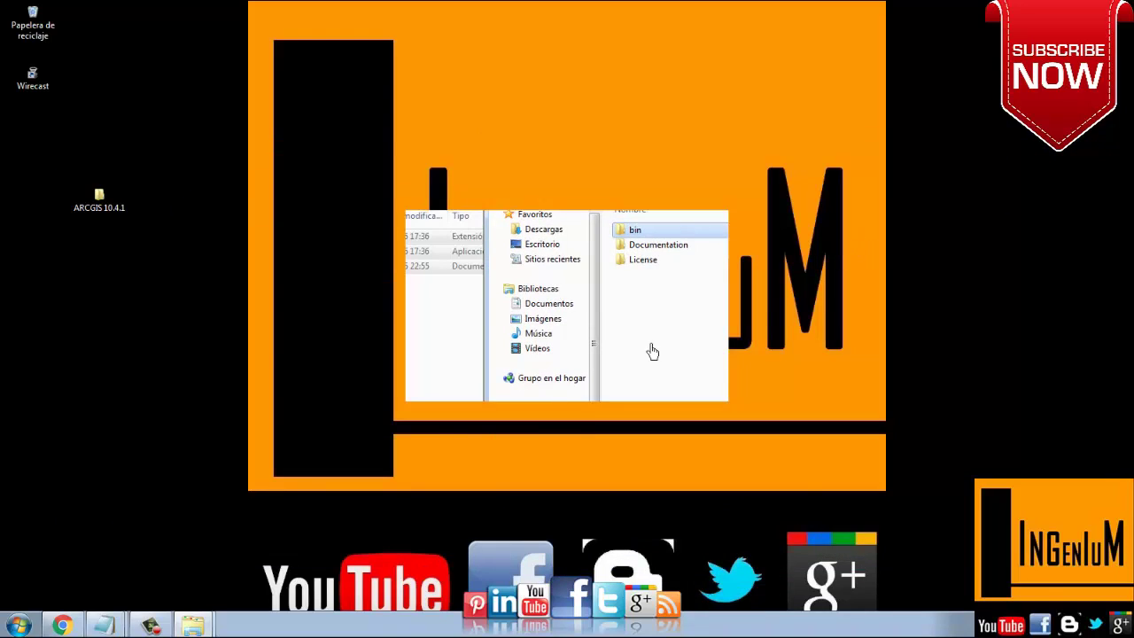